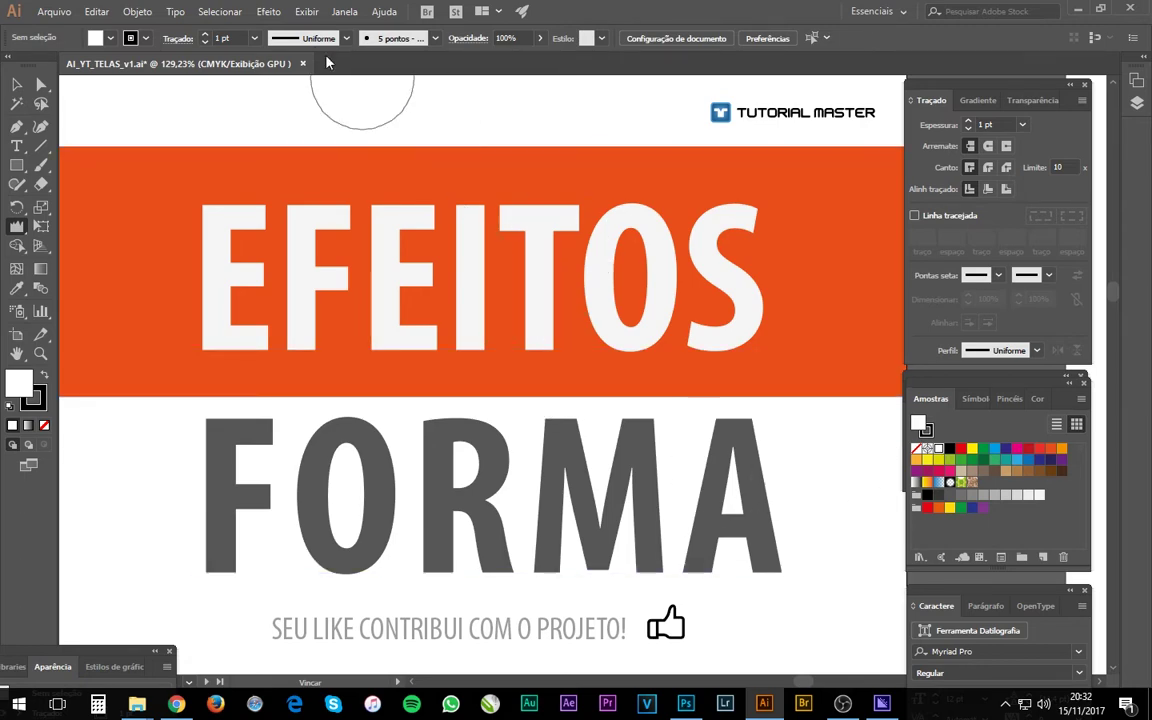
Show the Efeito > Distorcer e transformar effects list over the EFEITOS FORMA title slide
click(268, 14)
mouse_move(324, 154)
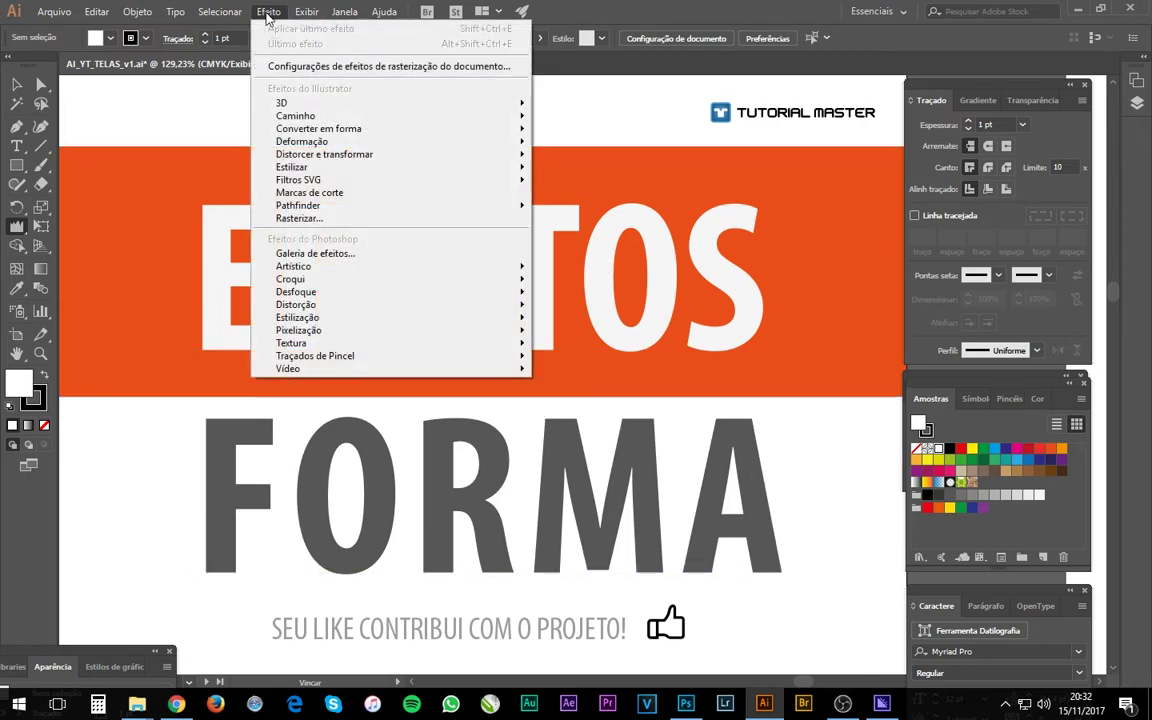
Dismiss the effects list without applying anything, then switch to the Crinkle (Vincar) tool
click(350, 160)
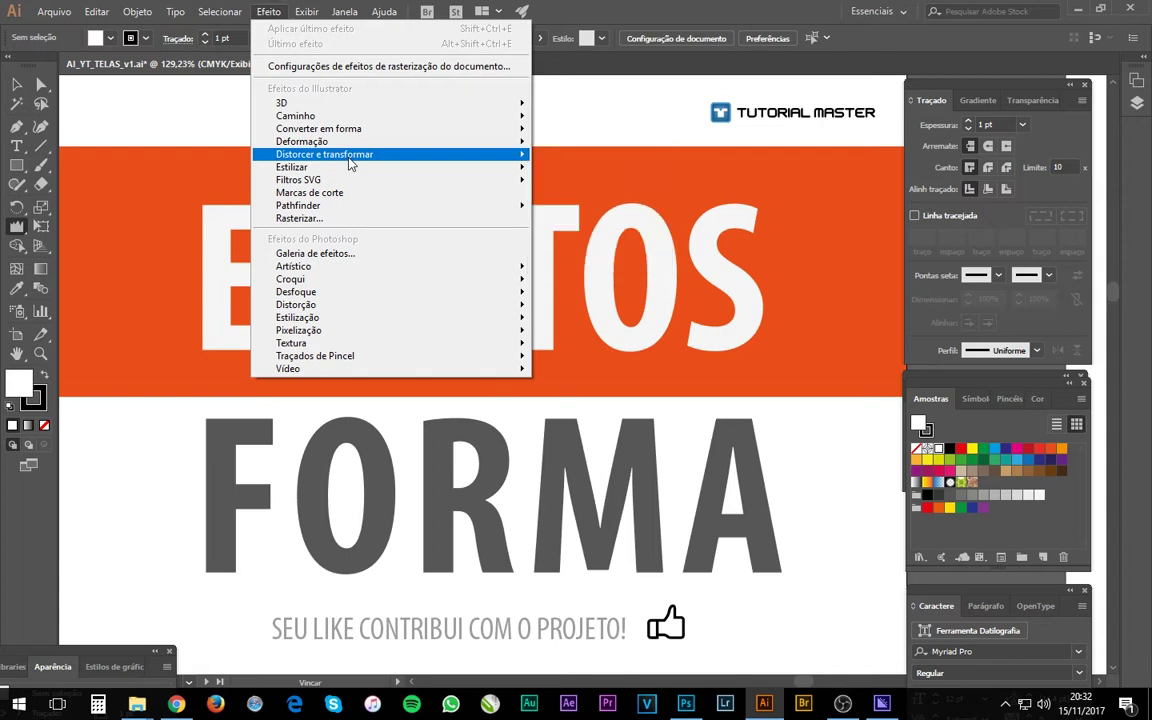
key(Escape)
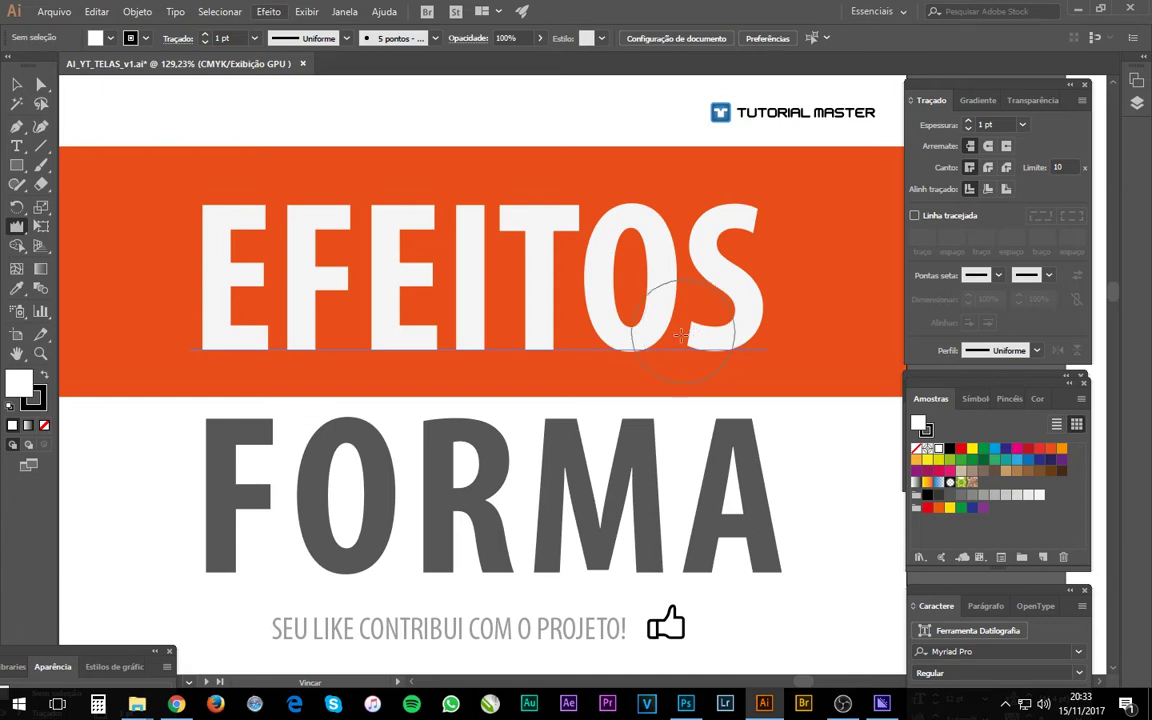
click(14, 230)
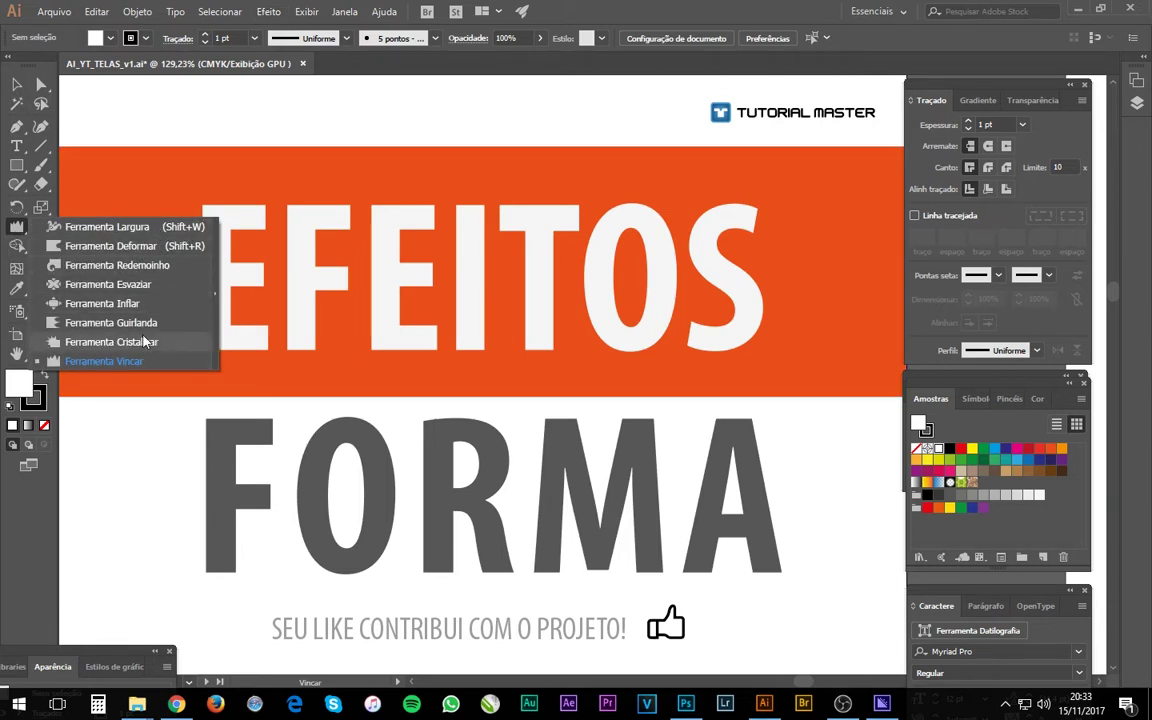
click(134, 498)
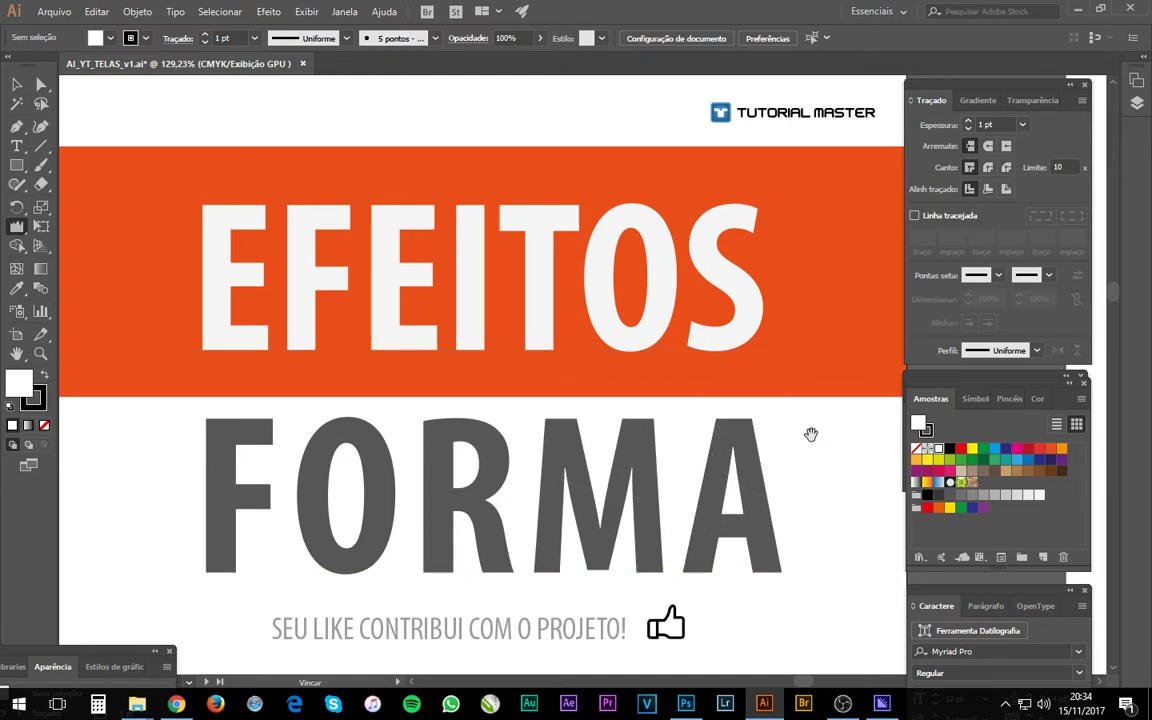
Pan to the artboard of finished example shapes and select the orange rectangle
drag(810, 435, 354, 408)
mouse_move(818, 421)
mouse_down()
mouse_move(527, 419)
mouse_move(488, 442)
mouse_move(552, 440)
mouse_move(576, 455)
mouse_up()
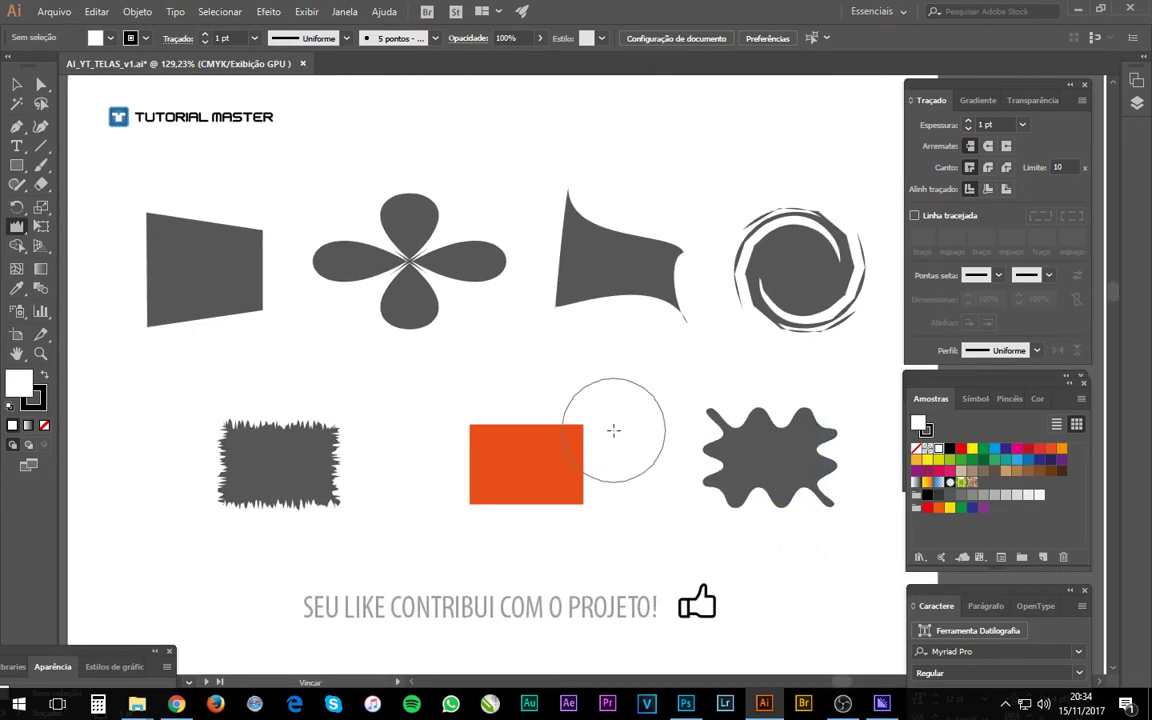
key(v)
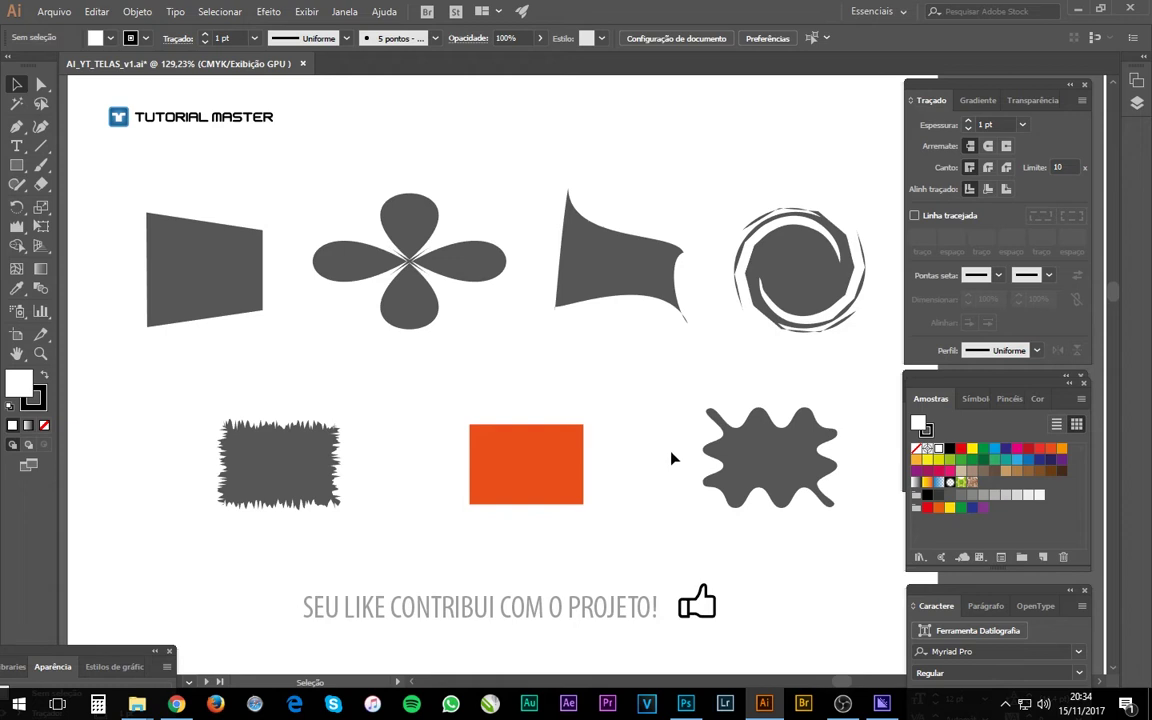
click(577, 463)
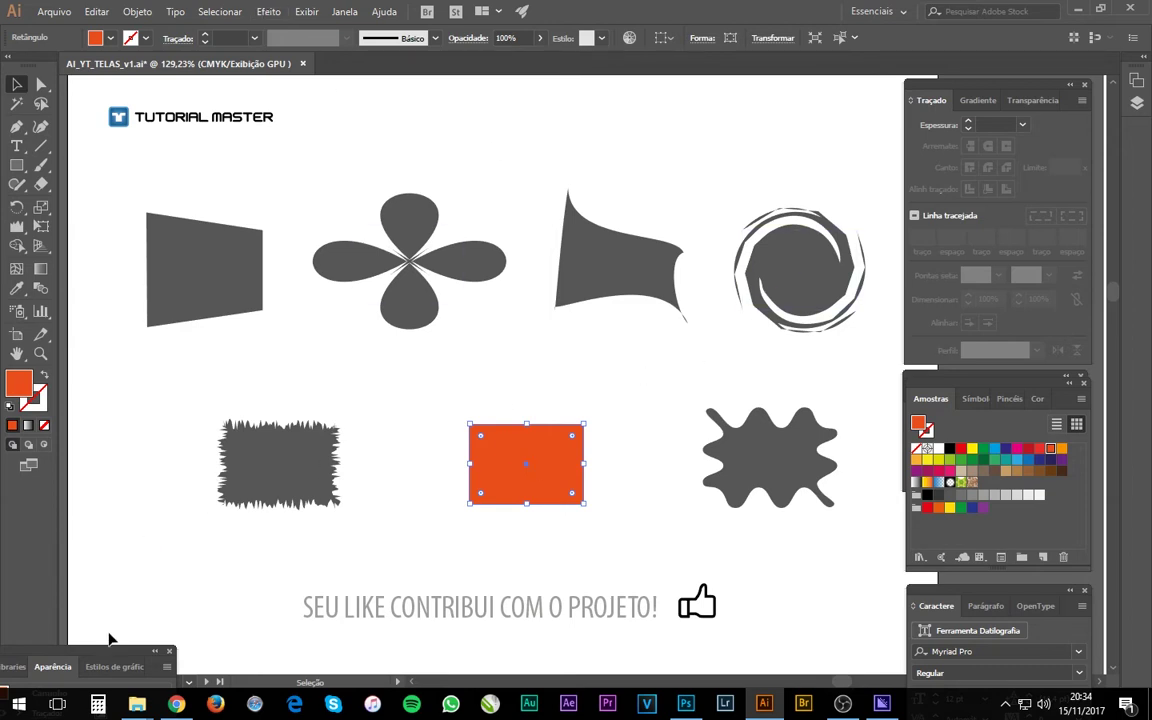
Close the Caractere, Amostras and Alinhar panels and dock Aparência on the right
drag(117, 656, 151, 507)
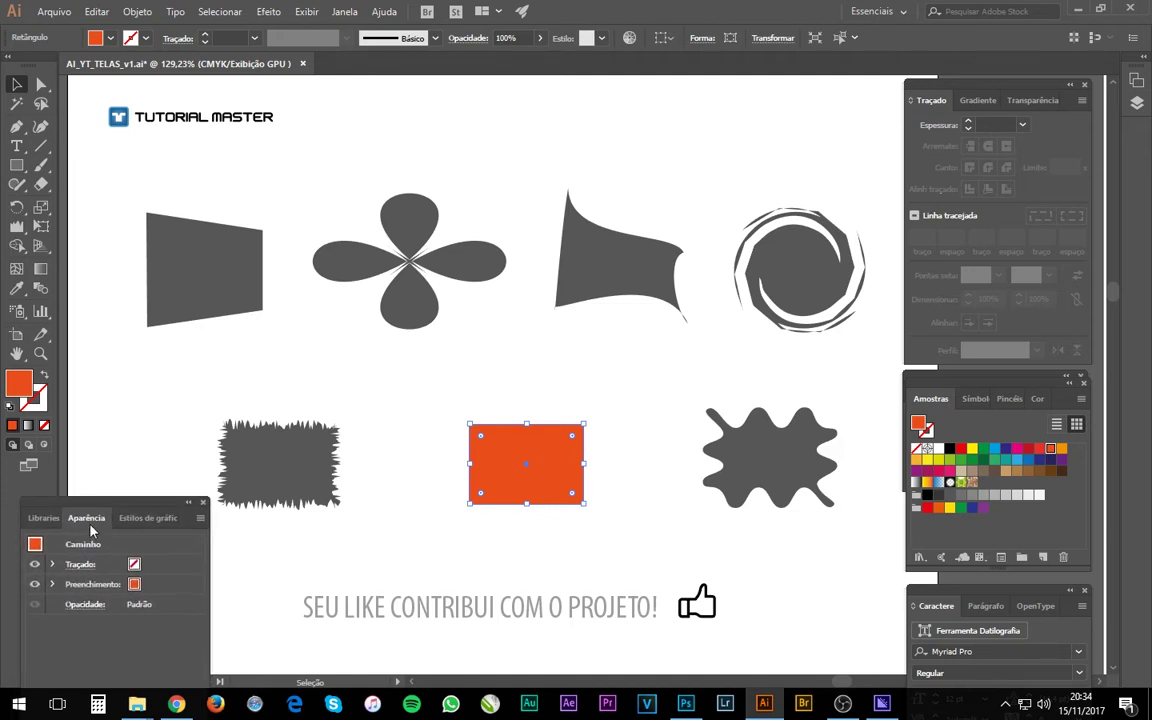
drag(152, 508, 126, 540)
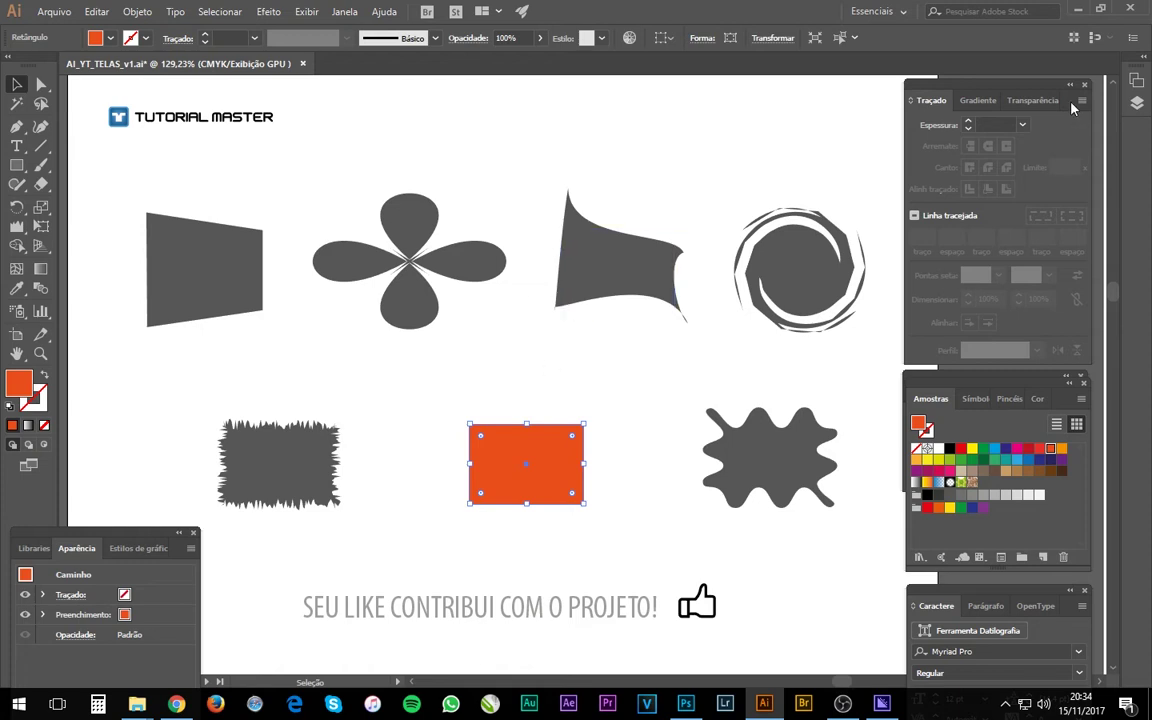
click(1085, 591)
click(1081, 377)
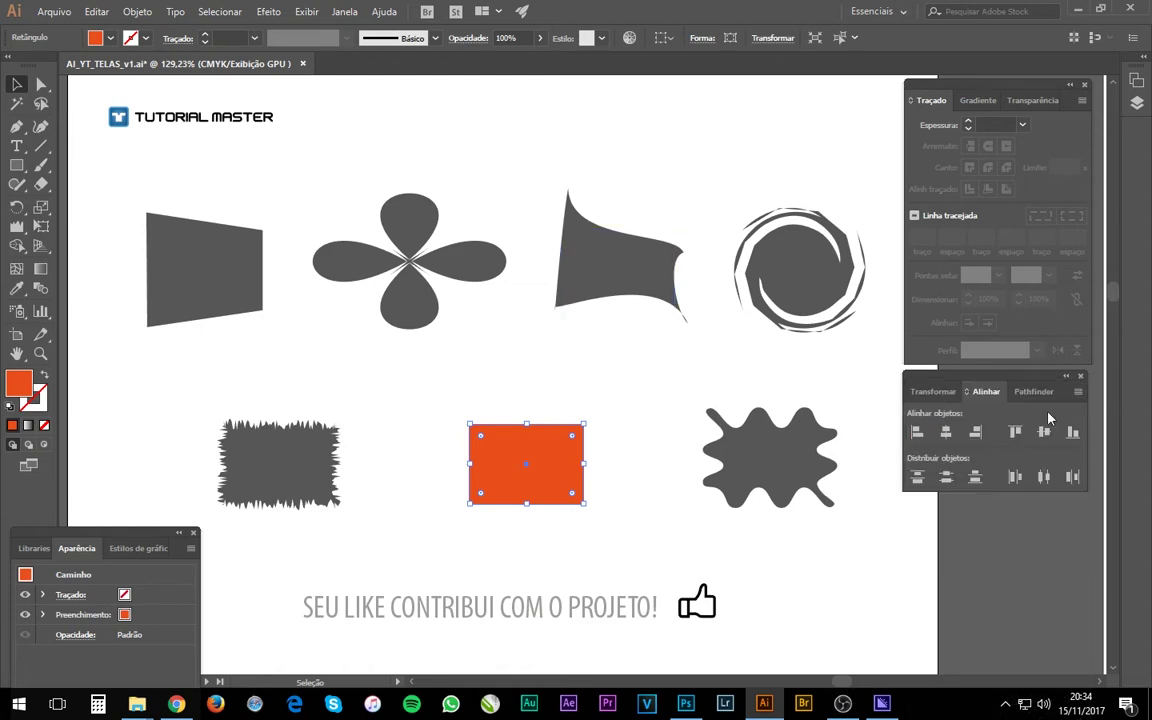
click(1081, 377)
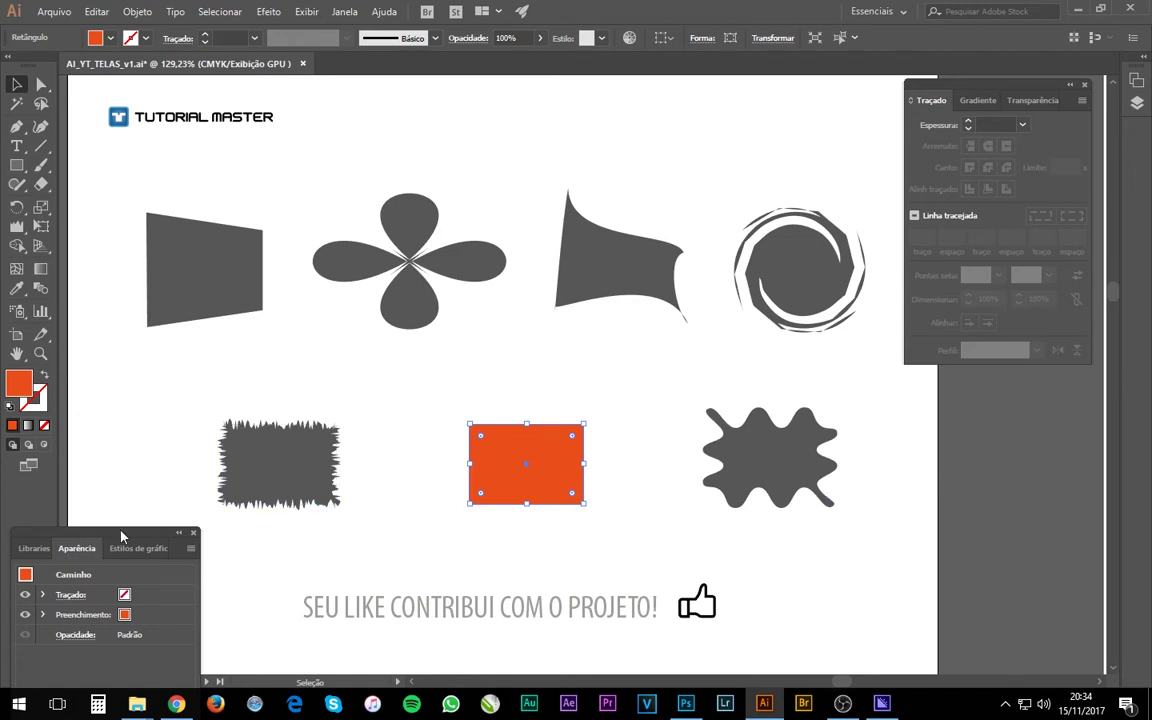
mouse_move(131, 532)
mouse_down()
mouse_move(1024, 411)
mouse_move(912, 341)
mouse_up()
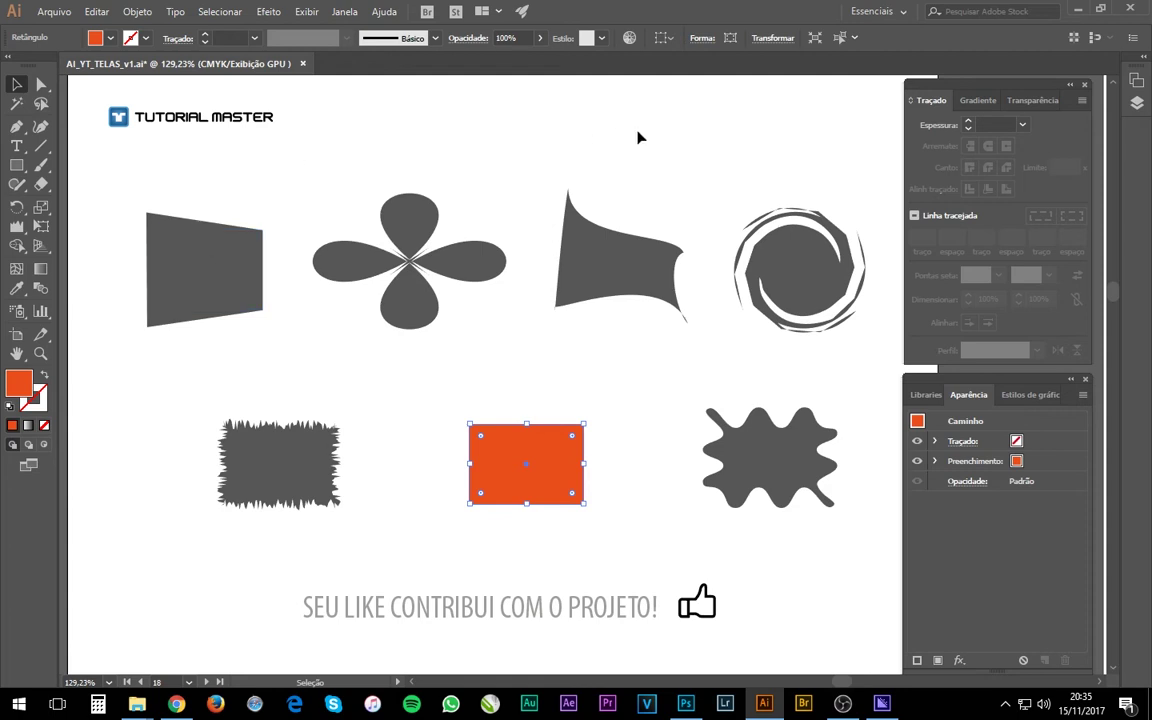
Zoom out and pan to the artboard of six grey rectangles, then zoom in on it
click(613, 392)
key(ctrl+1)
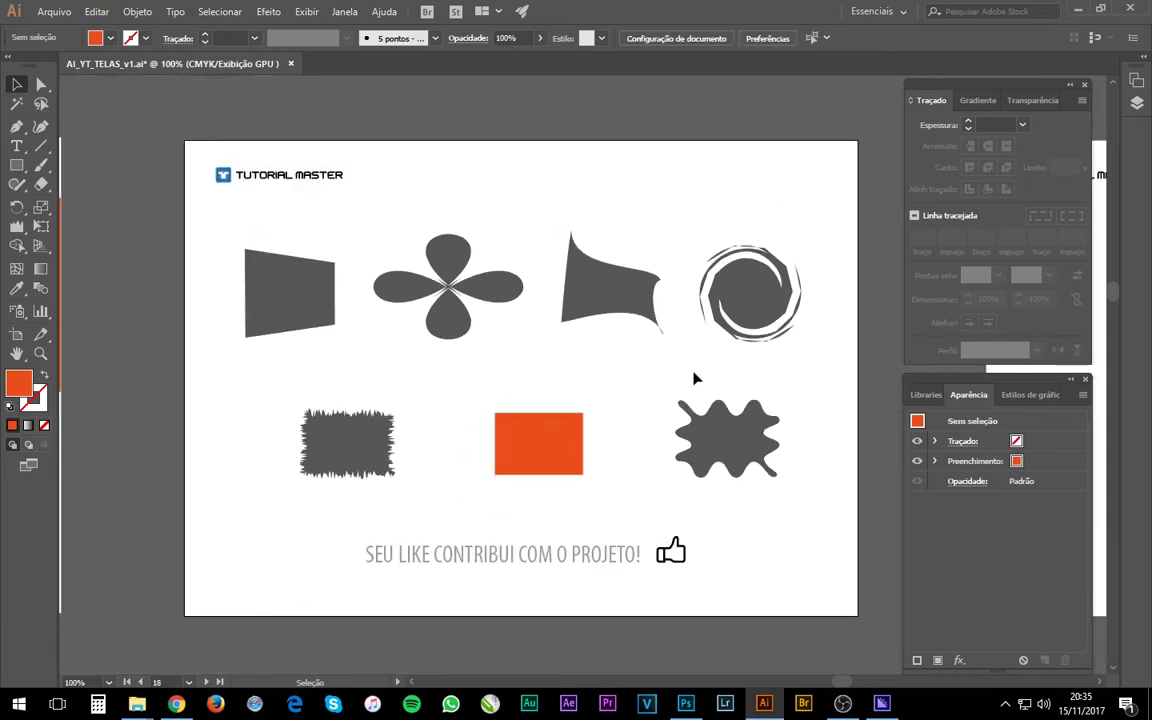
drag(690, 370, 316, 398)
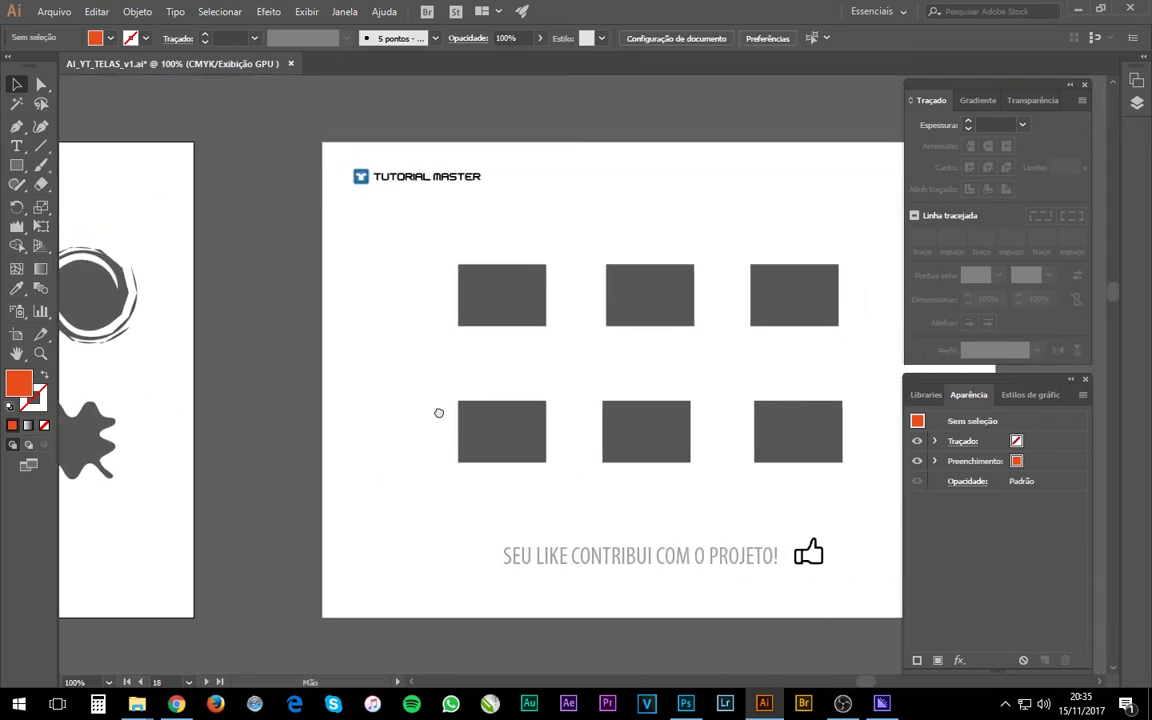
mouse_move(627, 411)
mouse_down()
mouse_move(277, 416)
mouse_move(290, 416)
mouse_up()
drag(478, 445, 511, 428)
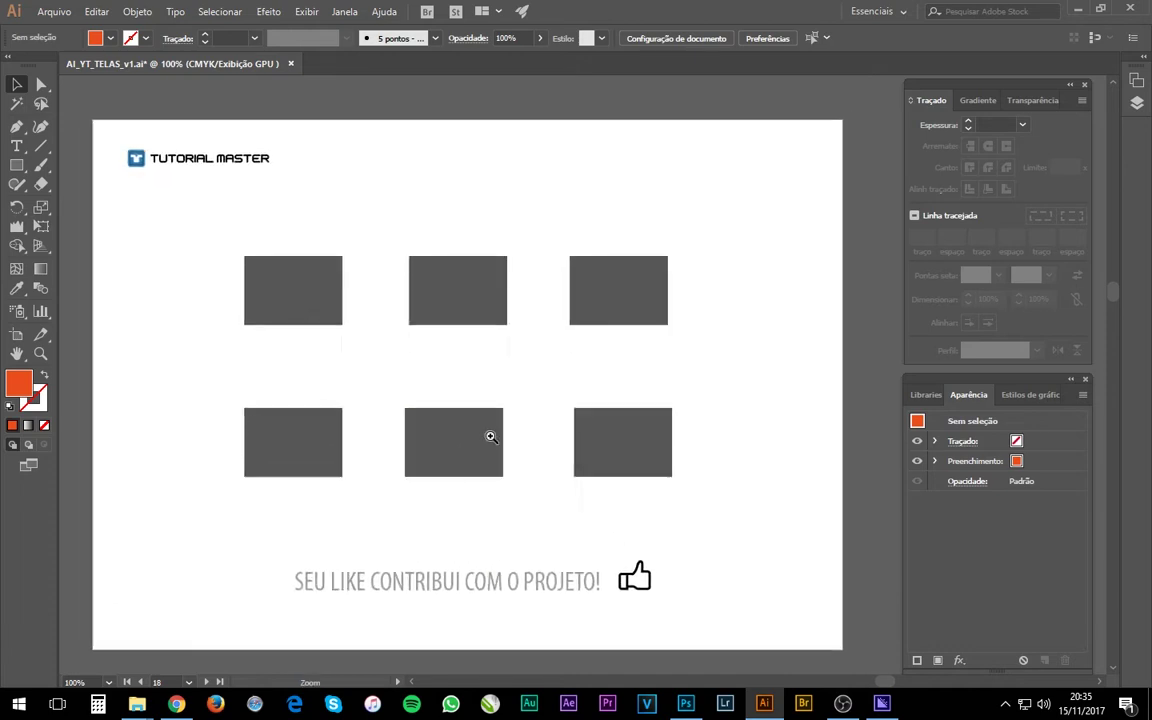
mouse_move(458, 399)
mouse_down()
mouse_move(496, 401)
mouse_move(465, 401)
mouse_up()
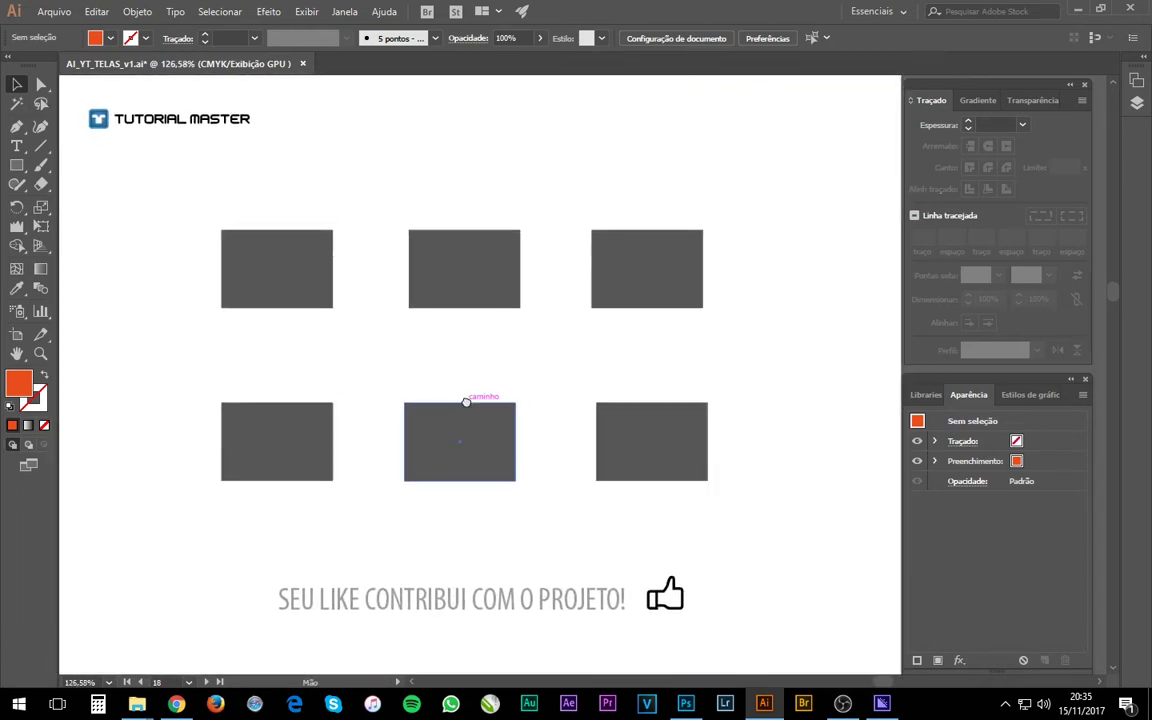
Select the top-left rectangle and bring up its Distort & Transform effects list
click(283, 283)
click(450, 298)
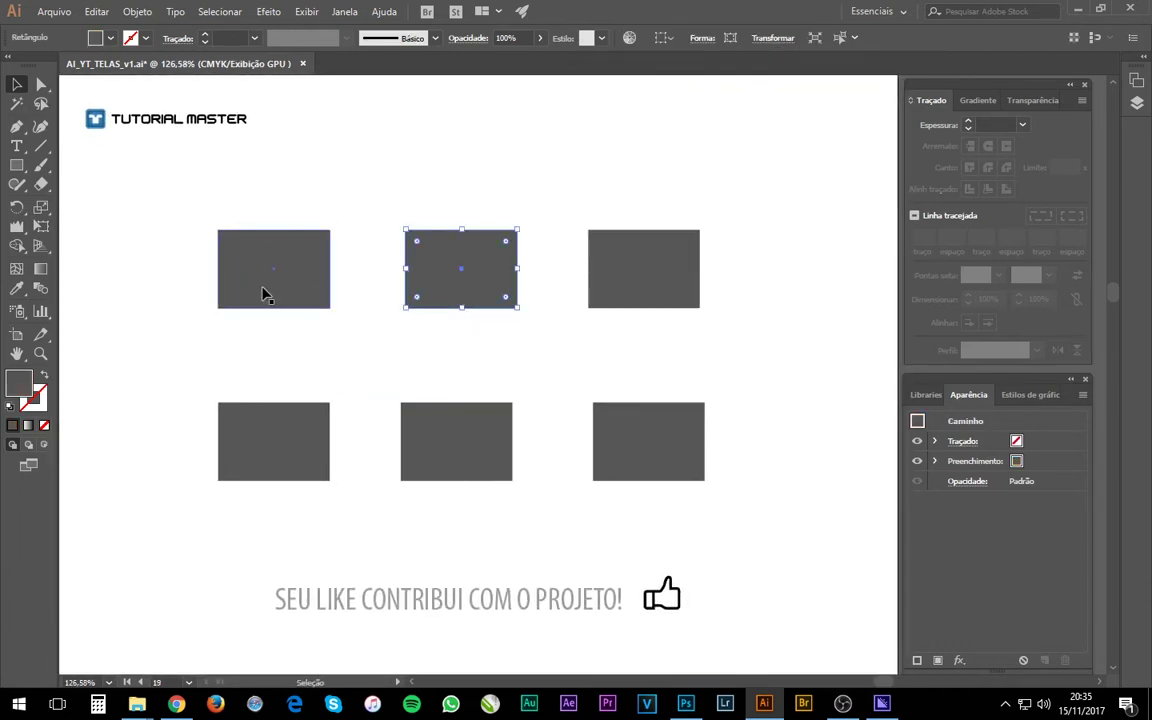
click(265, 293)
click(440, 298)
click(610, 445)
click(470, 445)
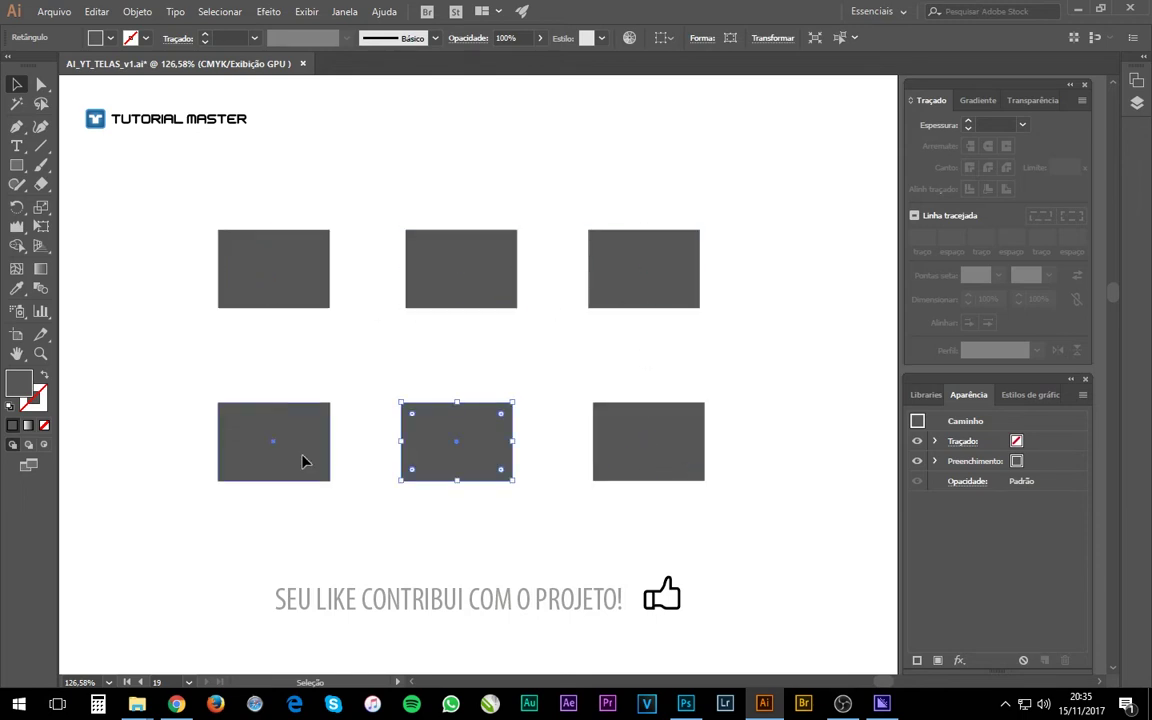
click(310, 285)
click(270, 12)
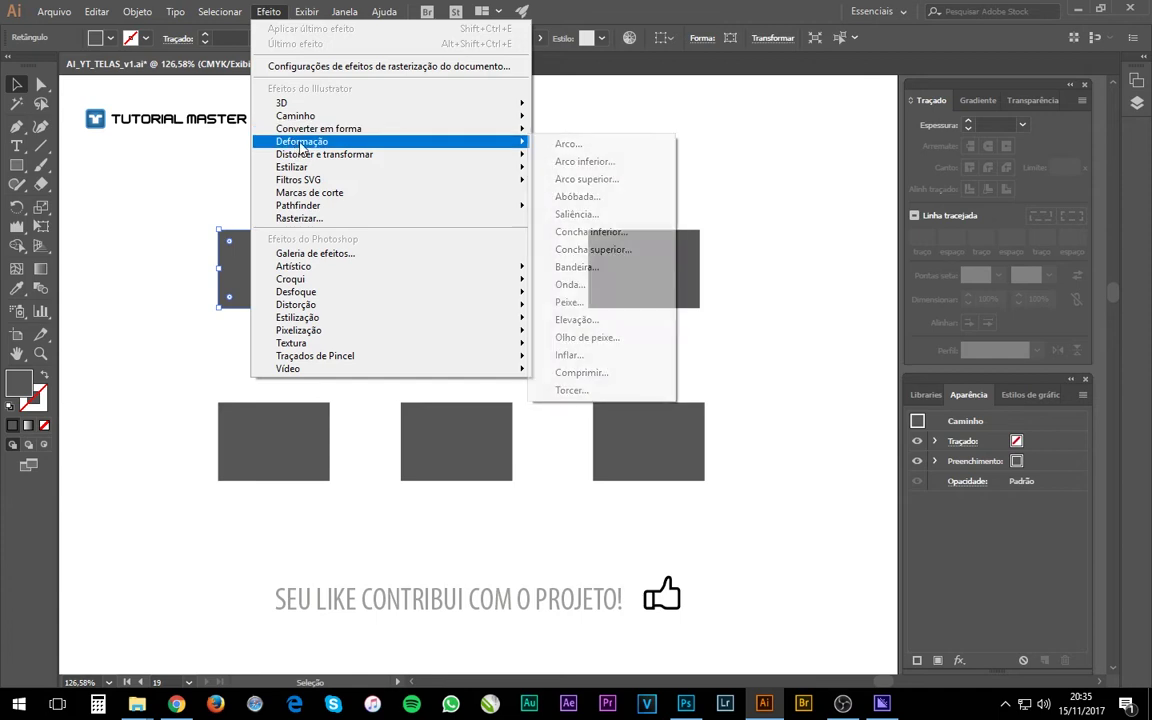
mouse_move(324, 154)
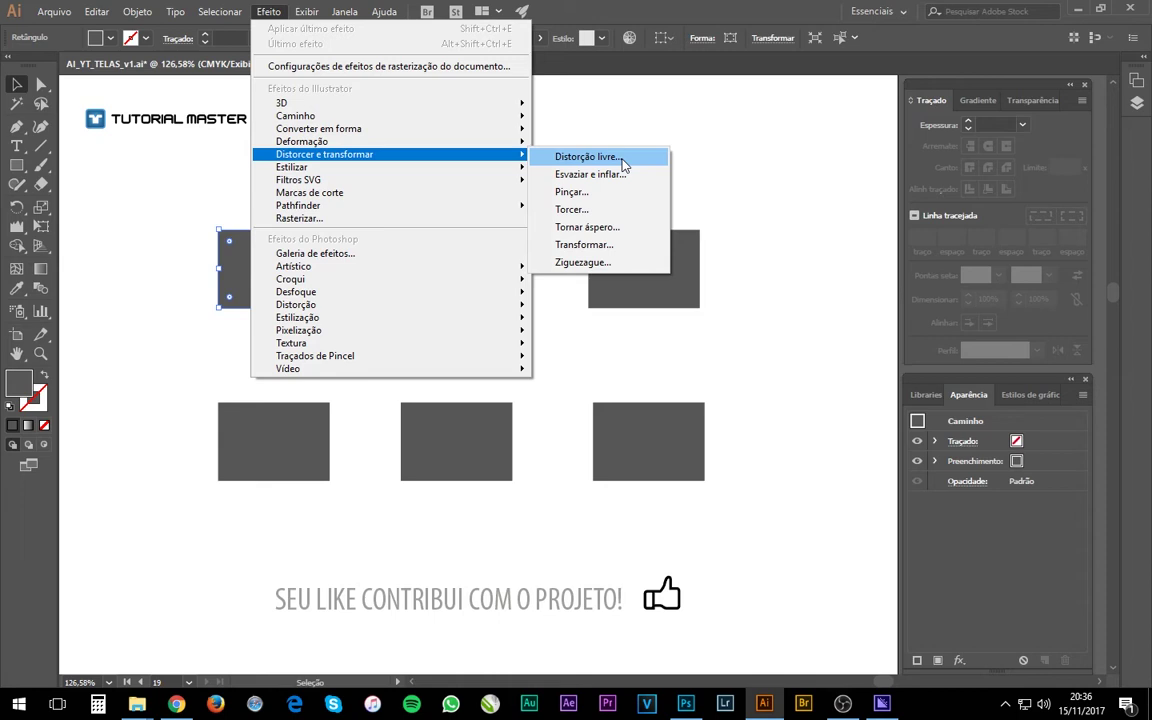
Apply Distorção livre to the top-left rectangle, stretching its left corners up and down
click(622, 163)
mouse_move(640, 213)
mouse_down()
mouse_move(768, 141)
mouse_move(737, 134)
mouse_up()
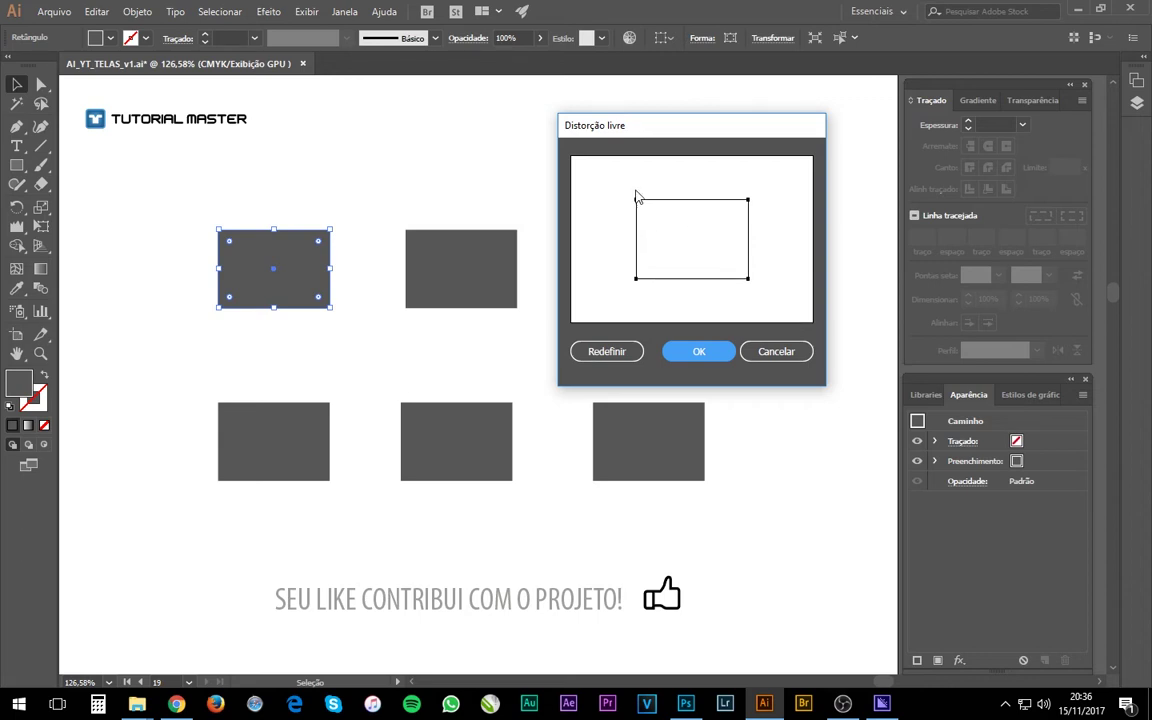
drag(635, 201, 628, 184)
drag(636, 278, 627, 303)
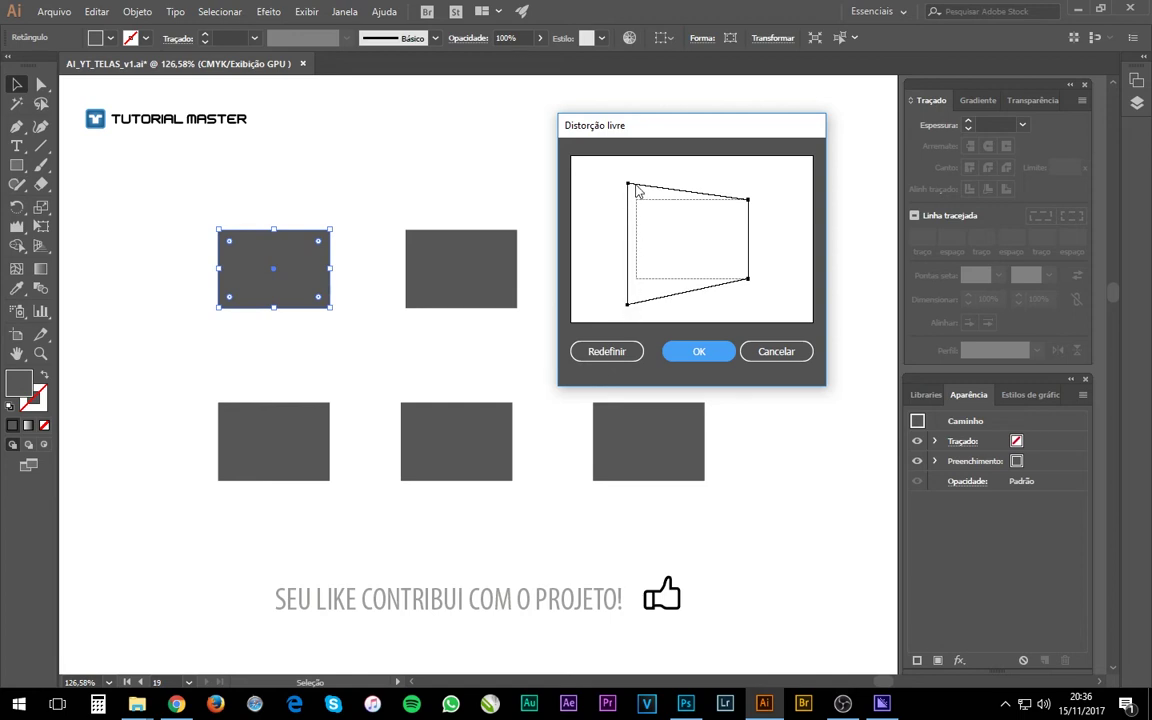
click(692, 352)
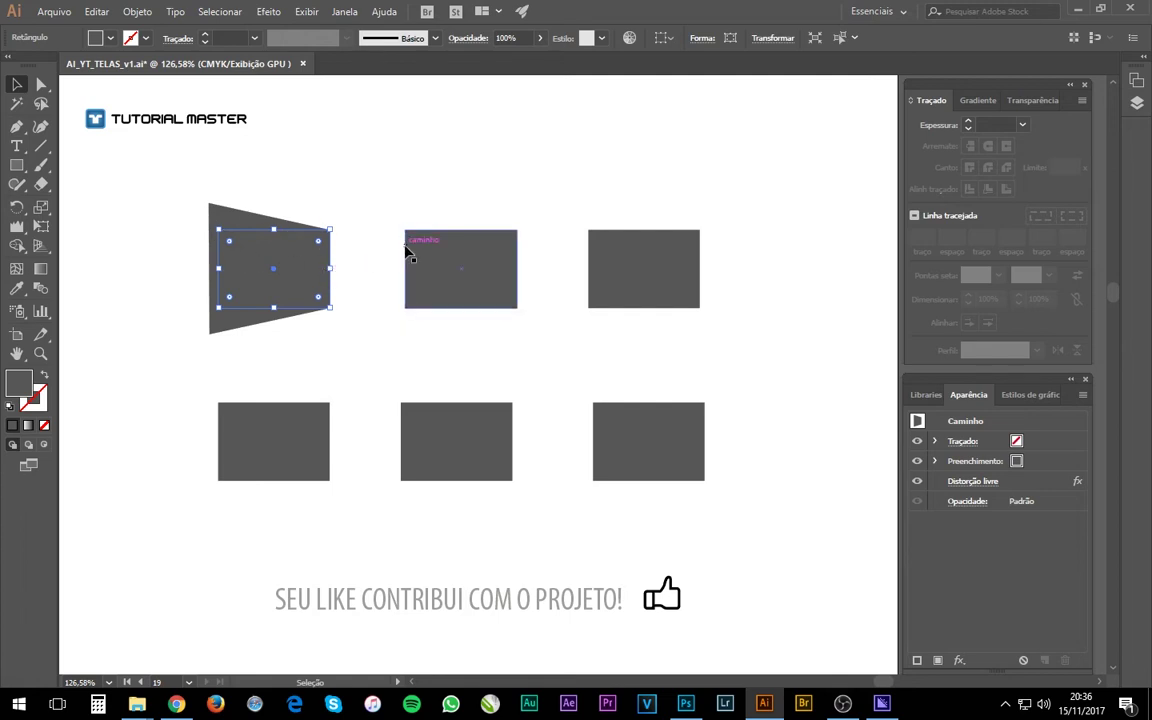
key(a)
drag(405, 230, 405, 188)
drag(405, 308, 408, 337)
key(ctrl+z)
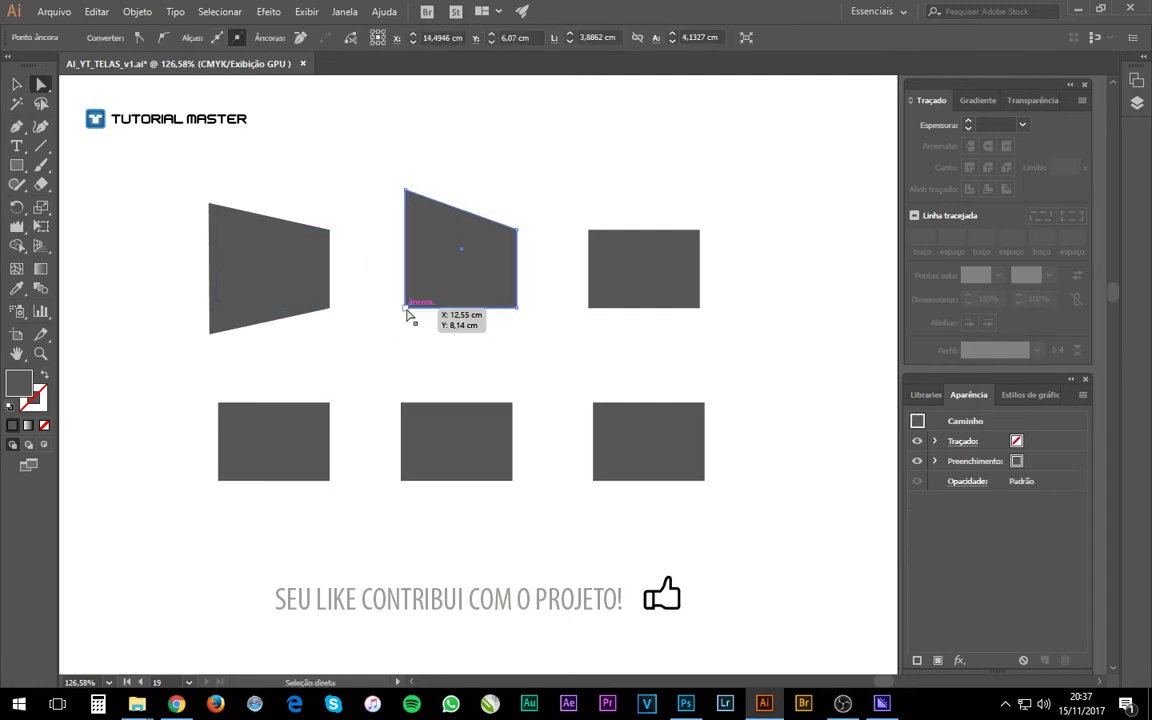
key(ctrl+z)
key(ctrl+z)
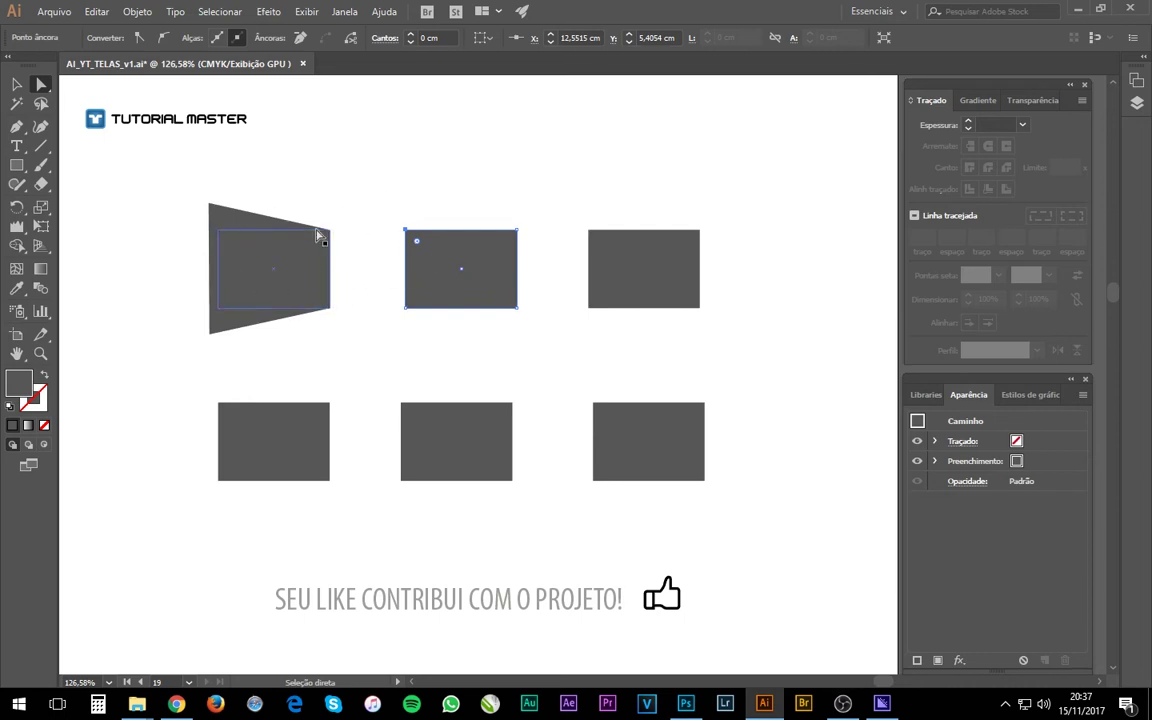
click(440, 245)
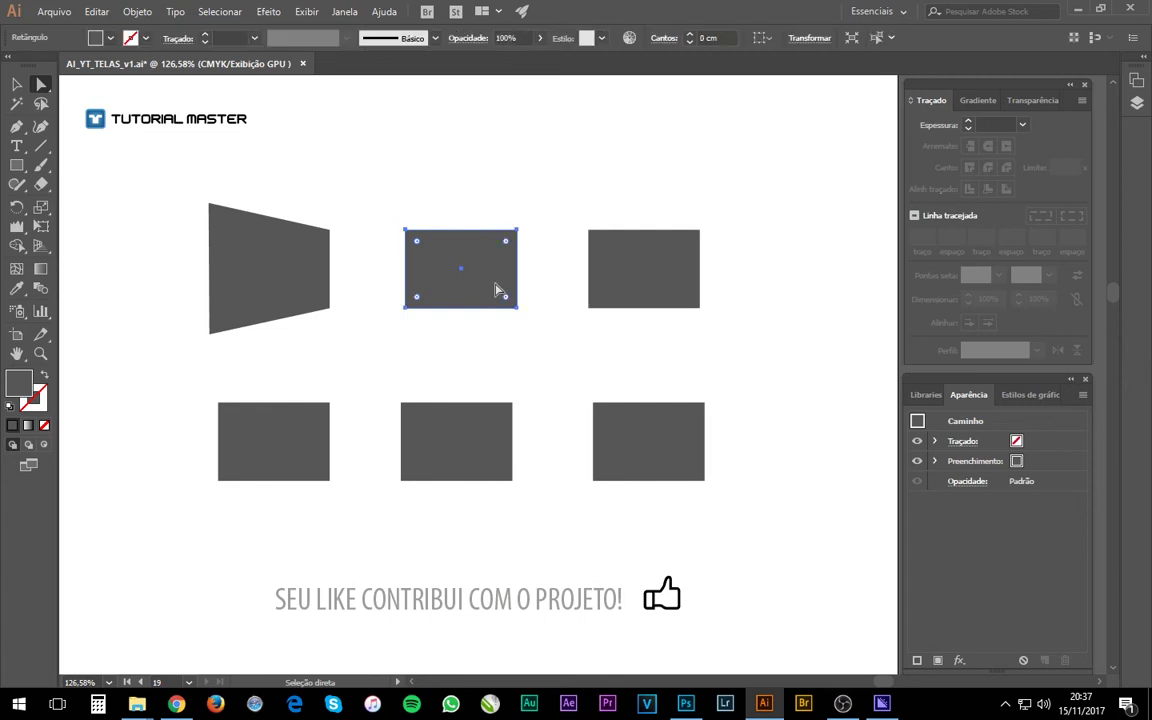
Apply Esvaziar e inflar toward Inflar with preview on, bloating the top-middle rectangle
click(268, 11)
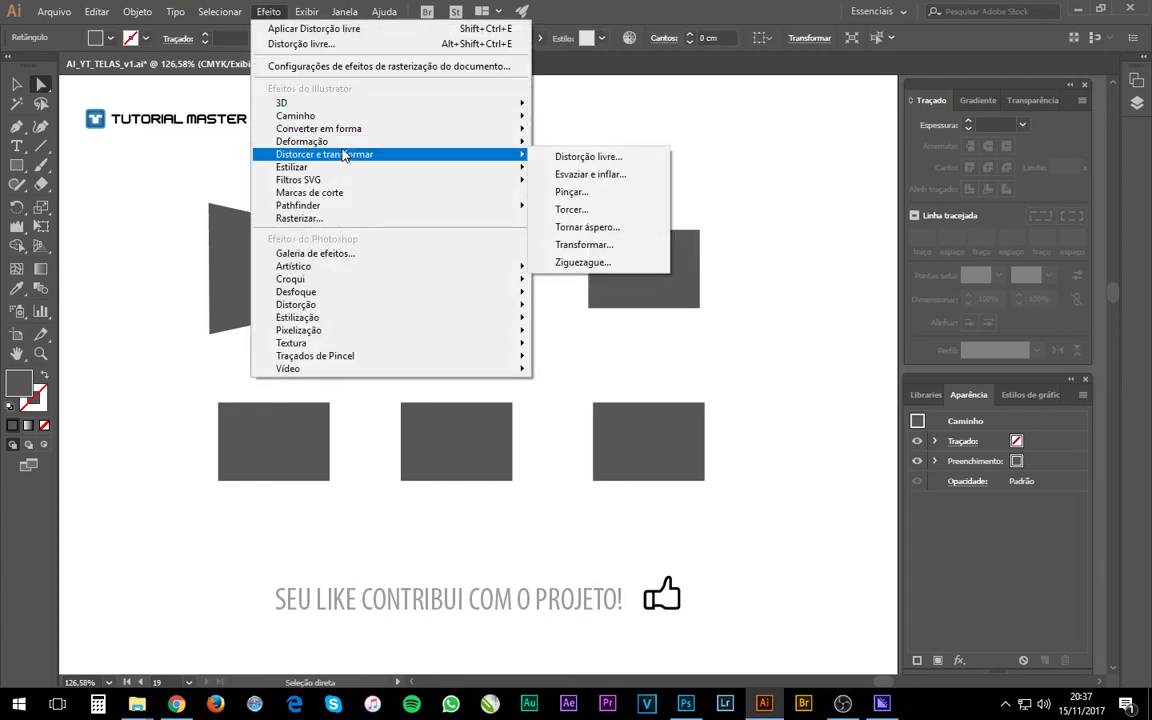
mouse_move(324, 154)
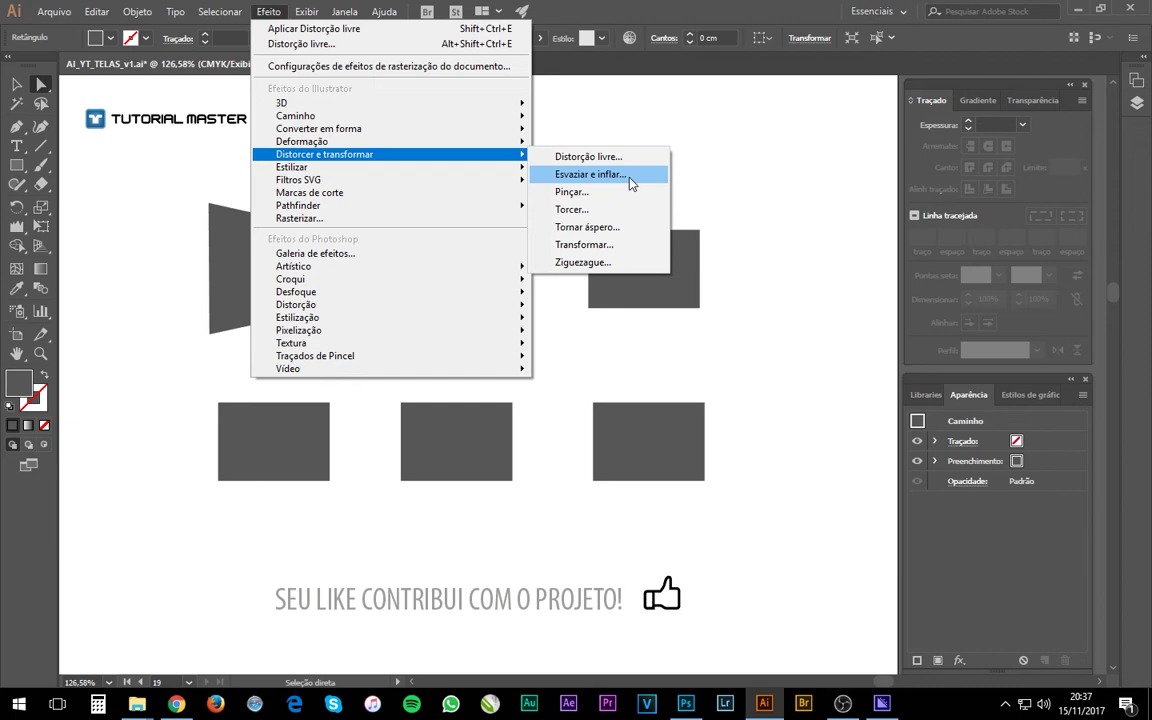
click(631, 178)
mouse_move(450, 168)
mouse_down()
mouse_move(733, 114)
mouse_move(735, 124)
mouse_up()
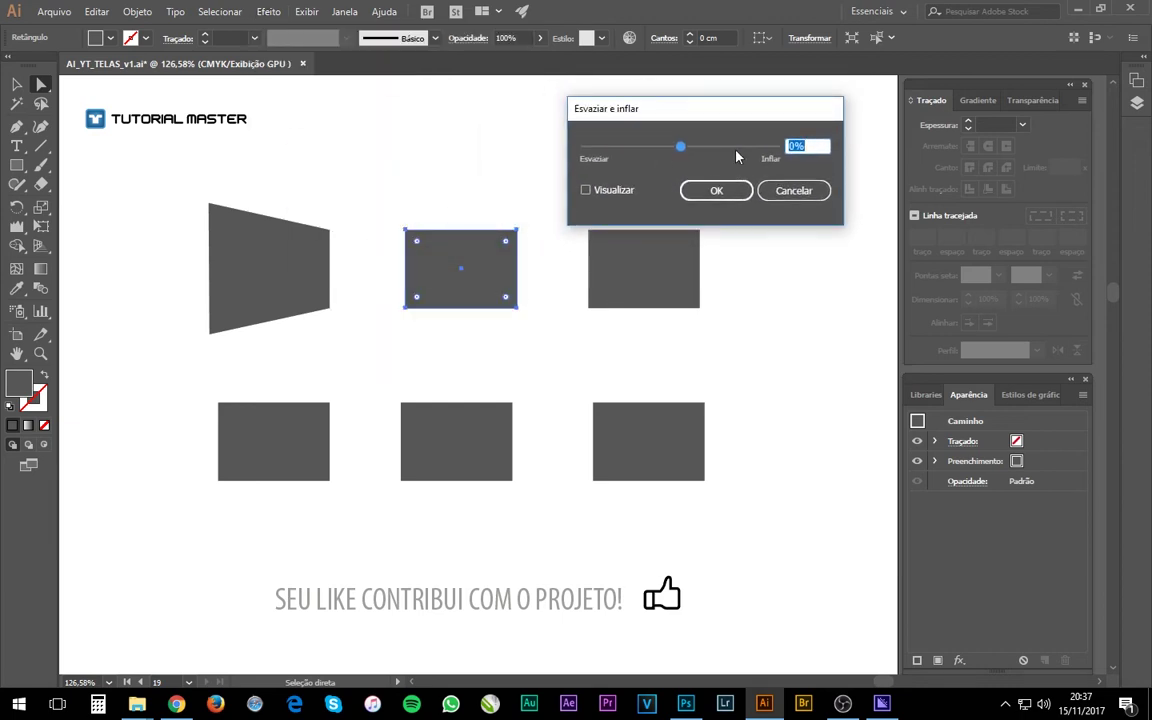
drag(635, 104, 642, 94)
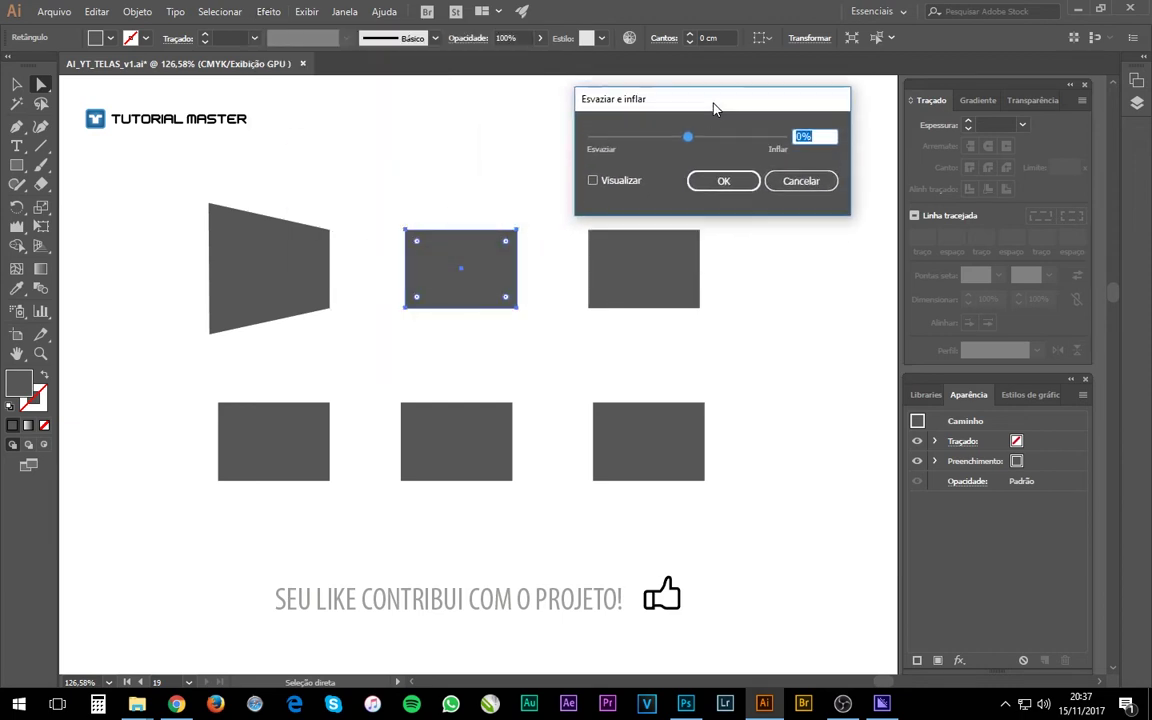
click(593, 181)
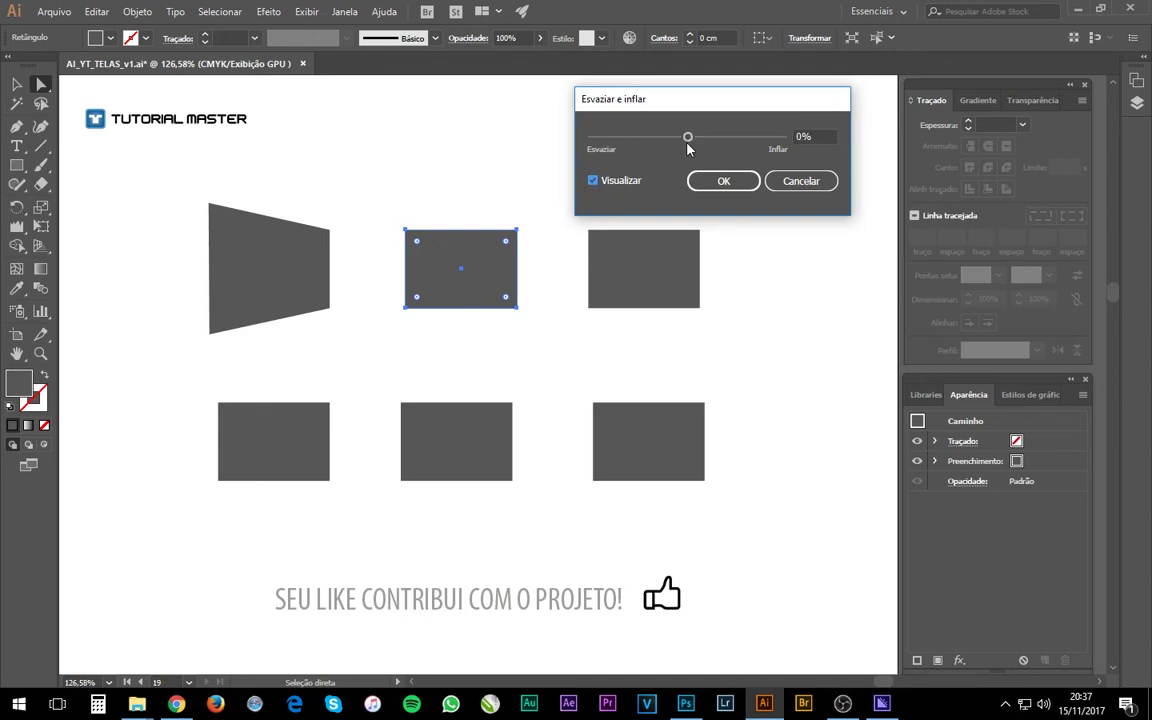
mouse_move(688, 137)
mouse_down()
mouse_move(621, 141)
mouse_move(772, 141)
mouse_up()
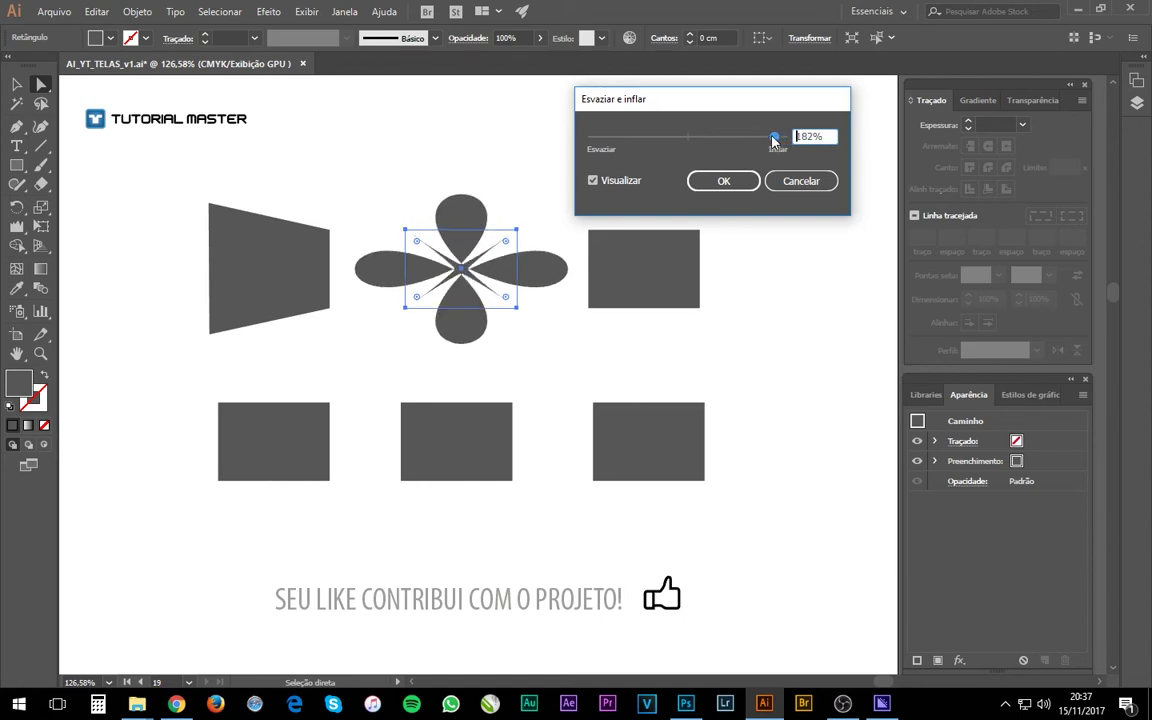
click(723, 181)
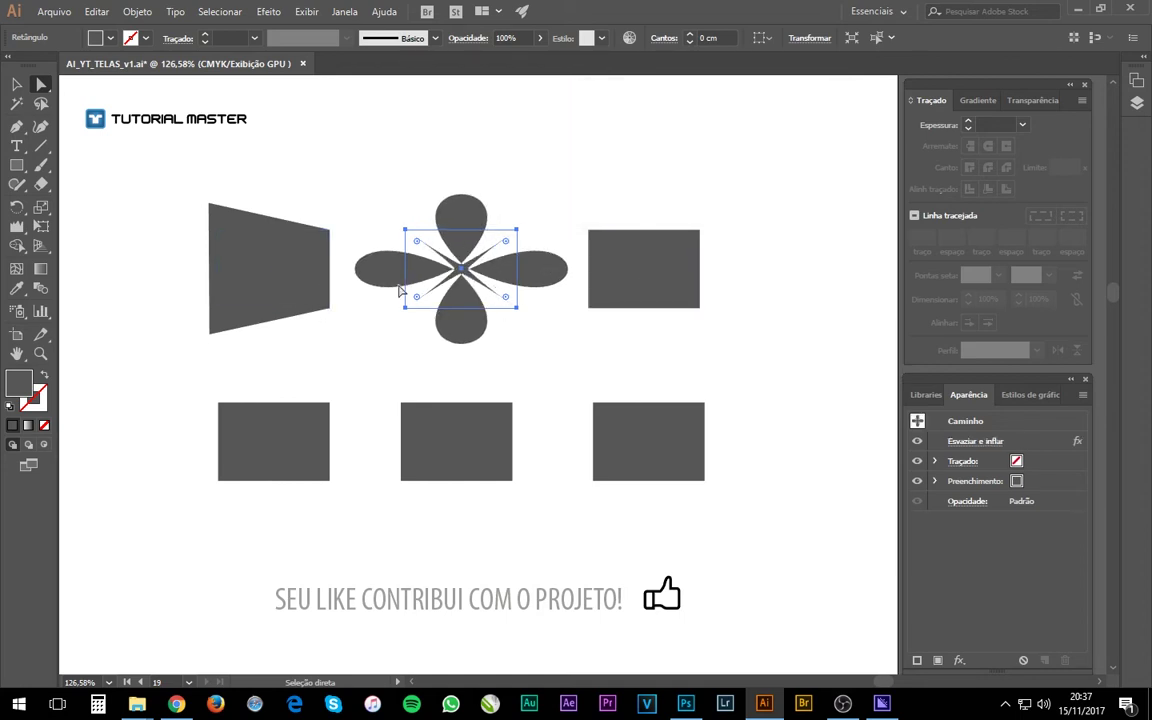
Select the top-right rectangle and bring up the Pinçar (Tweak) effect settings
click(681, 249)
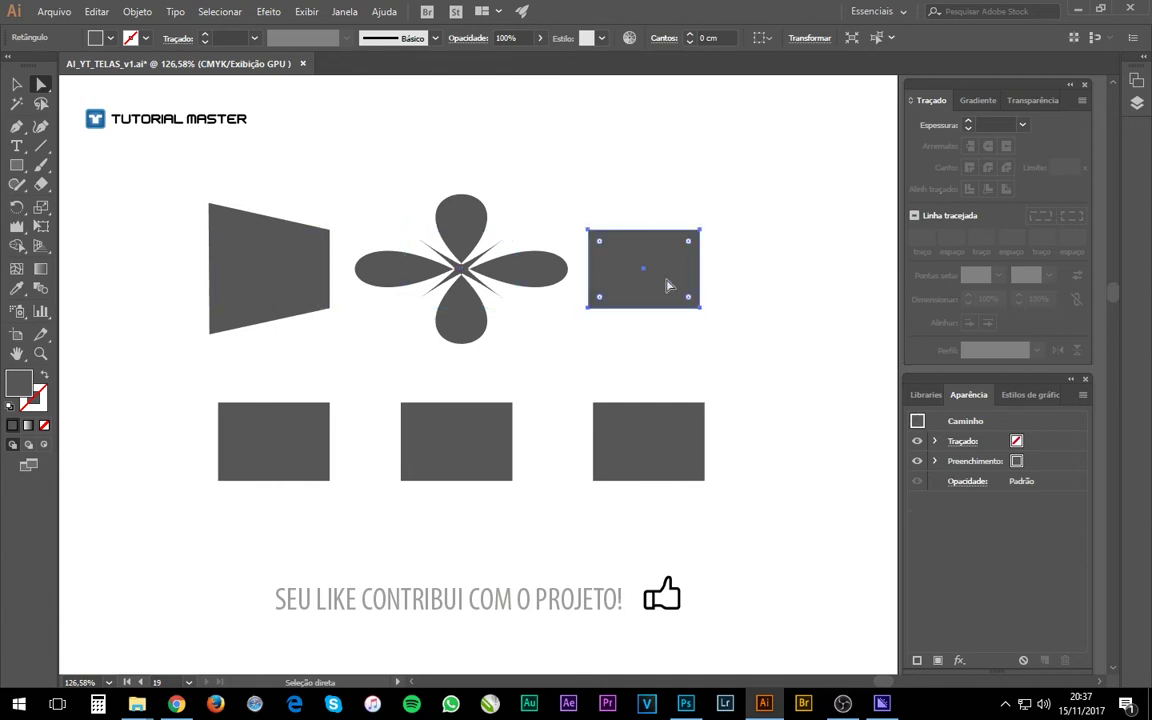
click(270, 12)
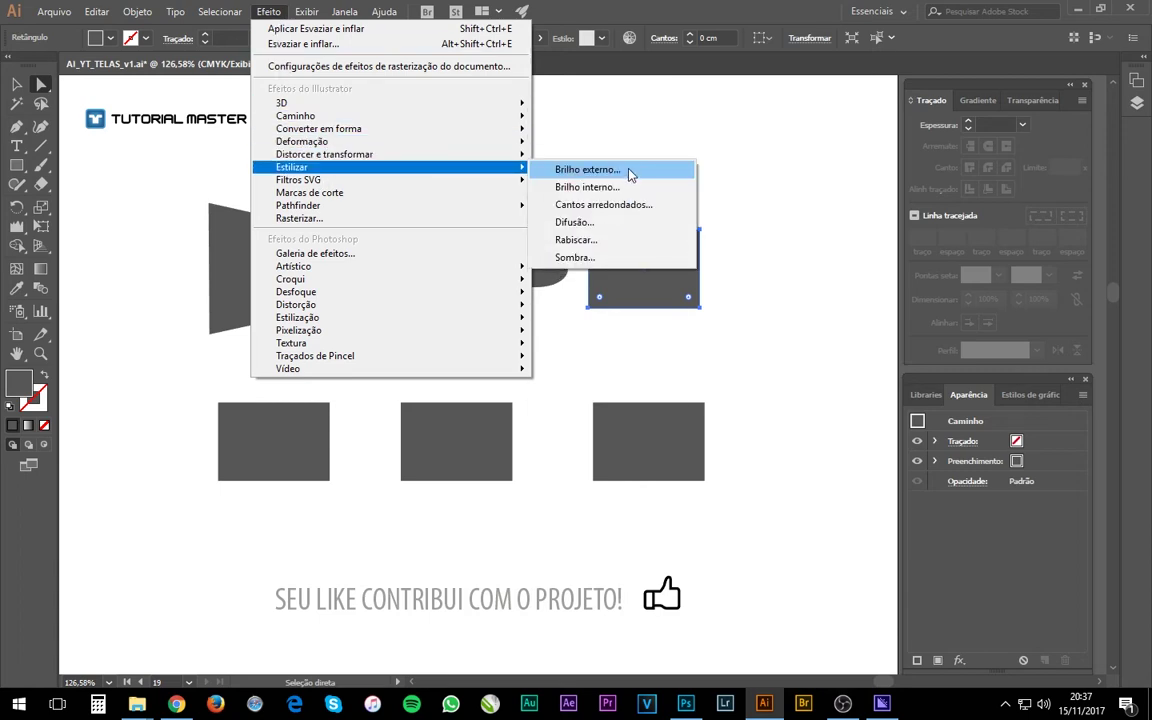
mouse_move(324, 154)
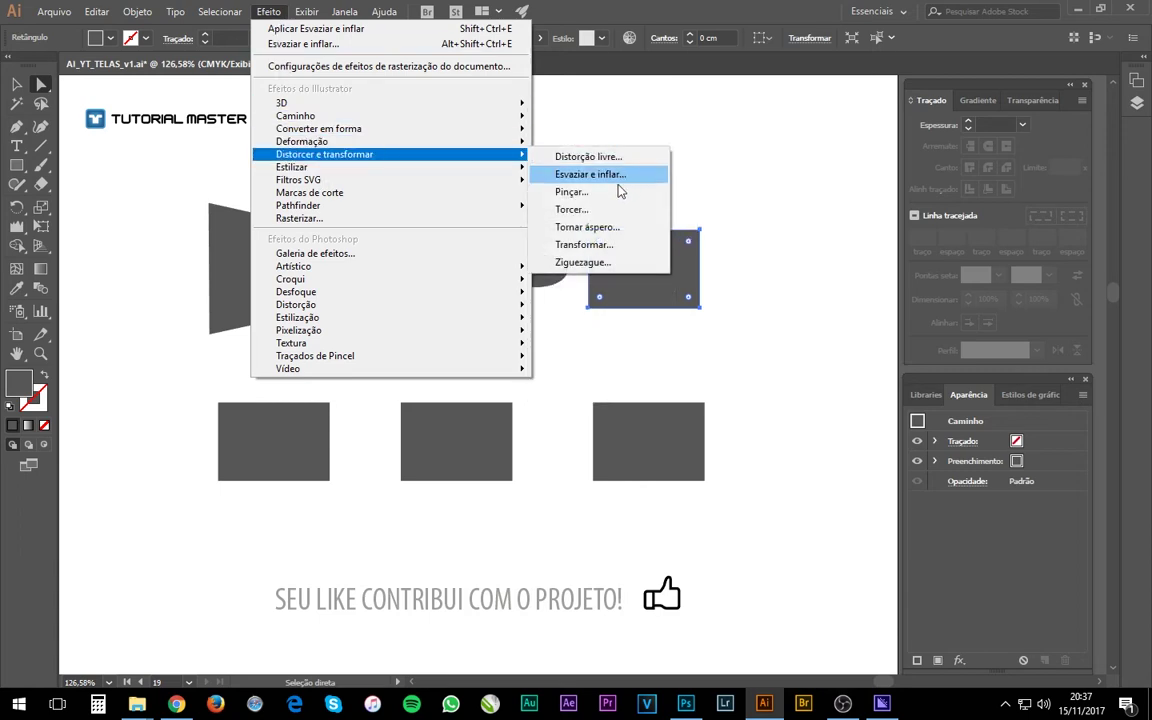
click(571, 191)
Apply an absolute Tweak of 0.78 cm horizontal and 1.8 cm vertical to the top-right rectangle
drag(380, 175, 242, 125)
click(127, 351)
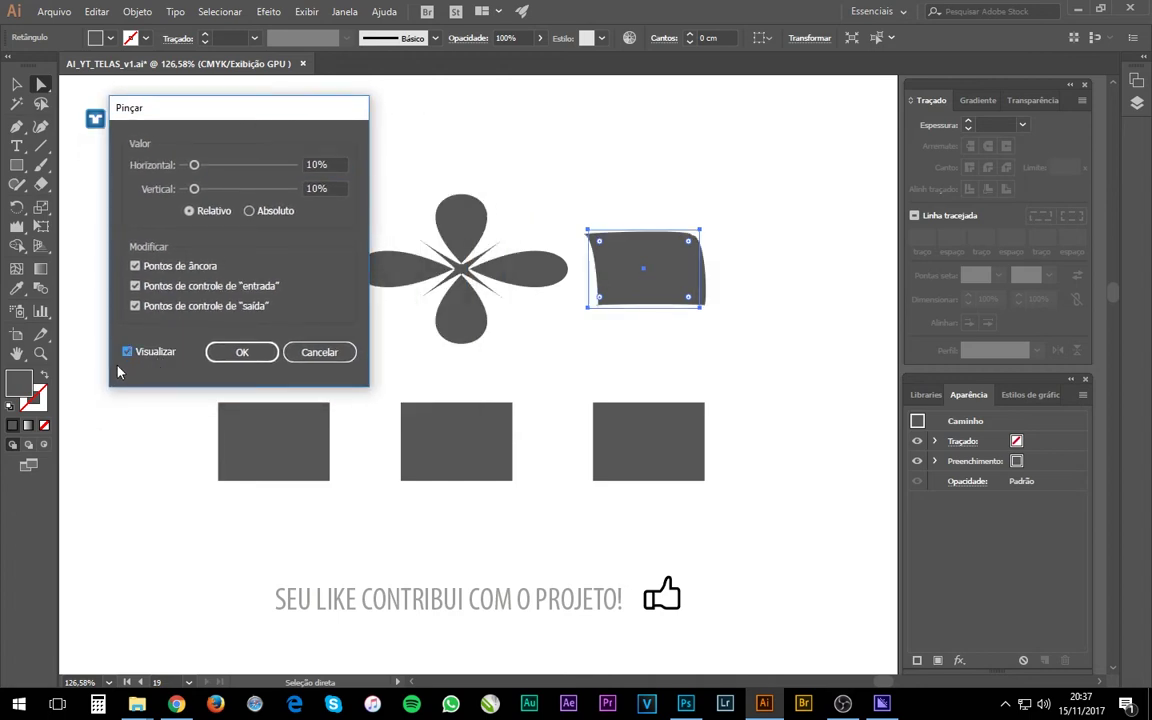
mouse_move(194, 164)
mouse_down()
mouse_move(226, 164)
mouse_move(203, 188)
mouse_move(201, 164)
mouse_move(233, 189)
mouse_move(233, 164)
mouse_move(198, 189)
mouse_move(226, 164)
mouse_move(226, 189)
mouse_move(264, 189)
mouse_move(207, 164)
mouse_up()
click(249, 211)
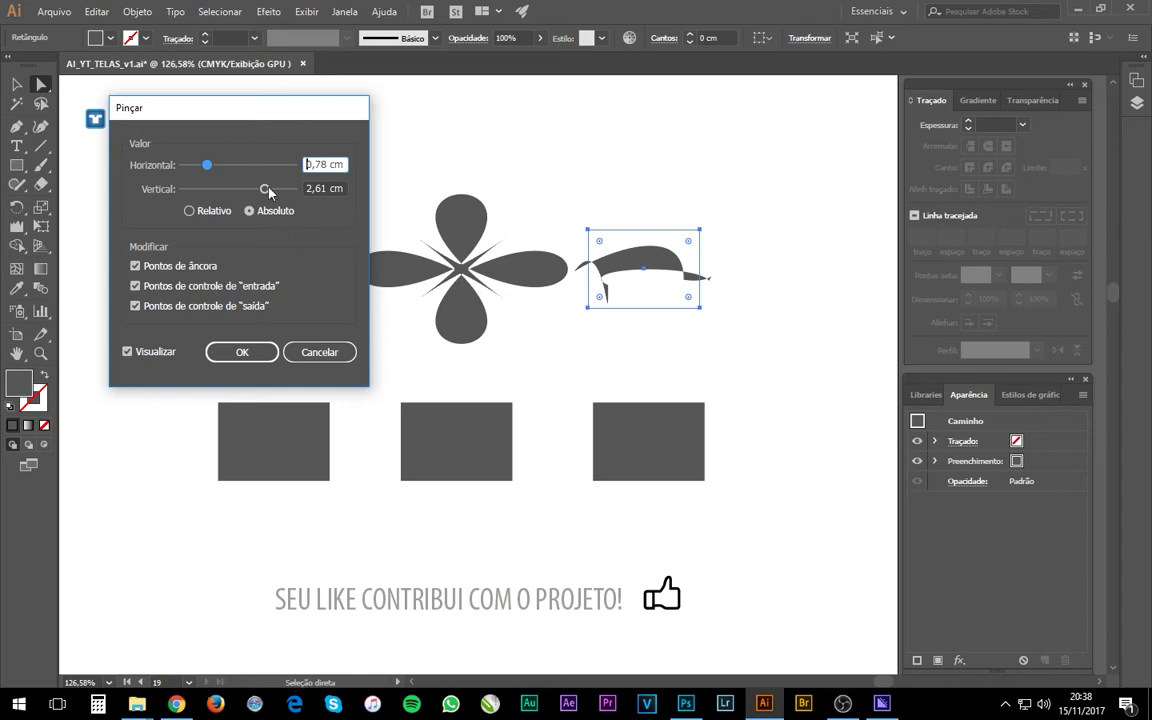
drag(264, 189, 239, 189)
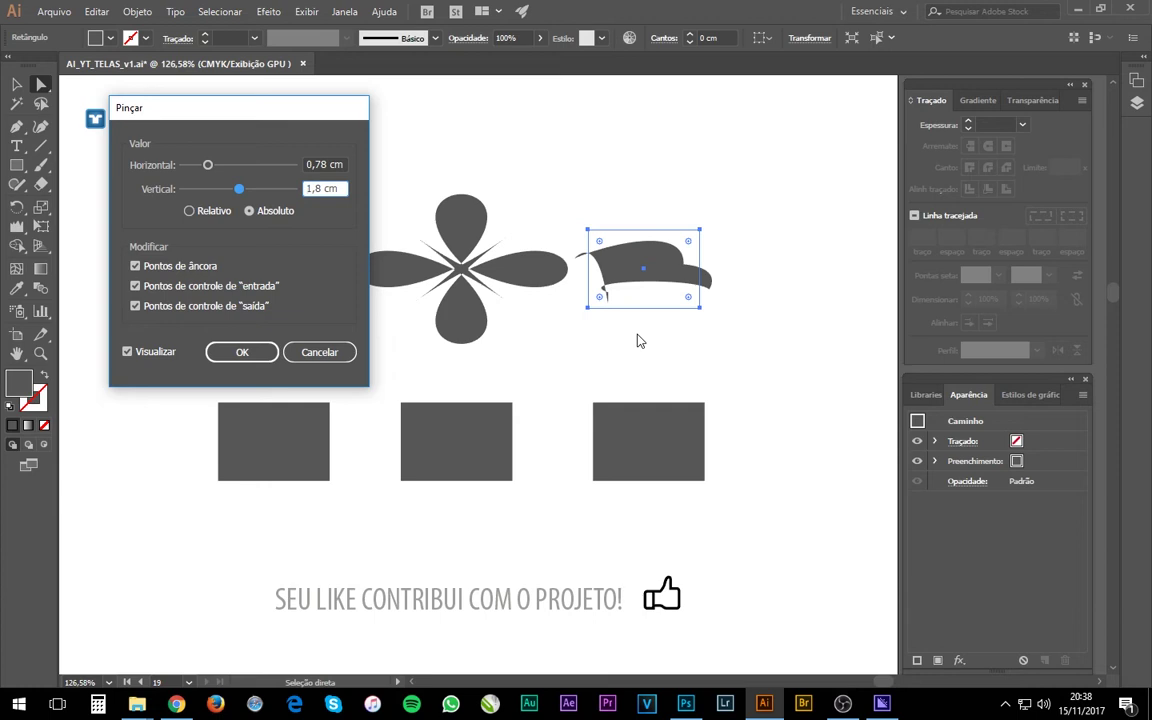
click(168, 268)
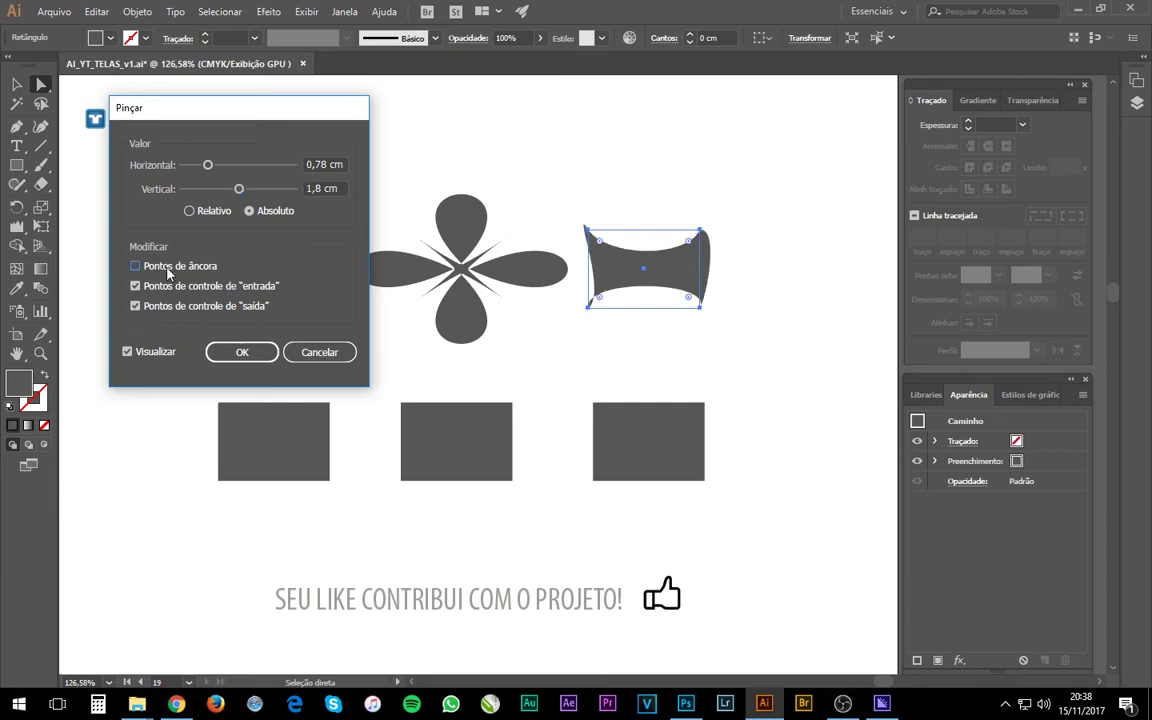
click(140, 305)
click(148, 266)
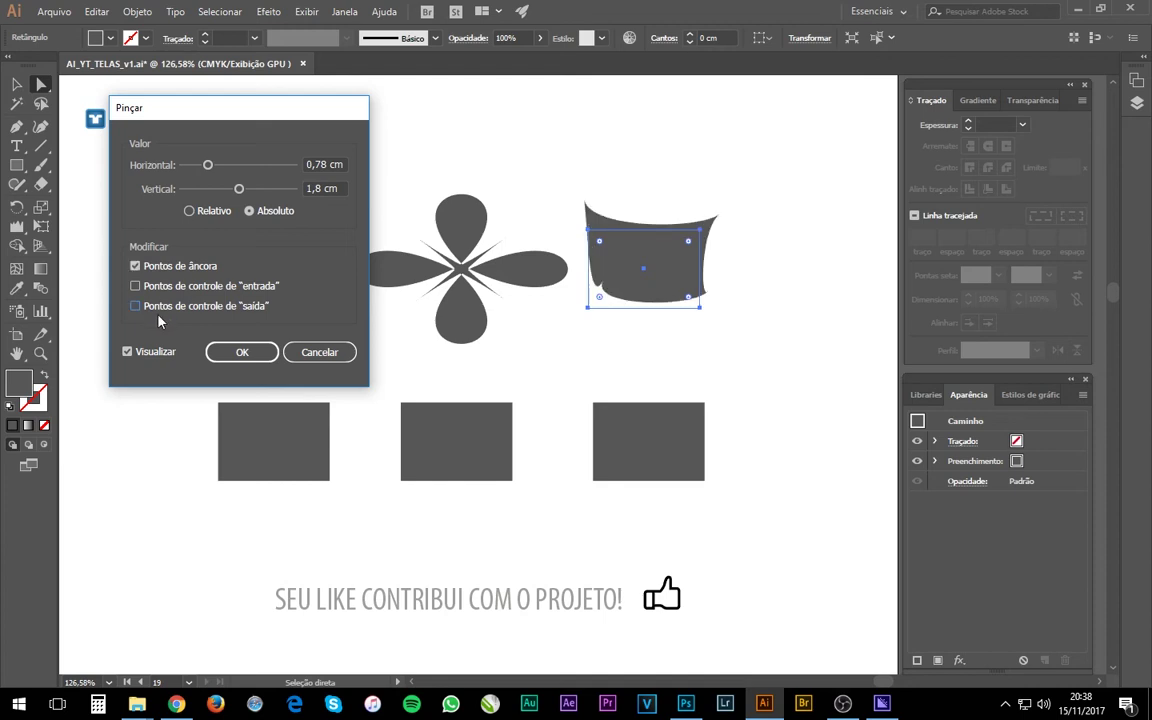
click(165, 305)
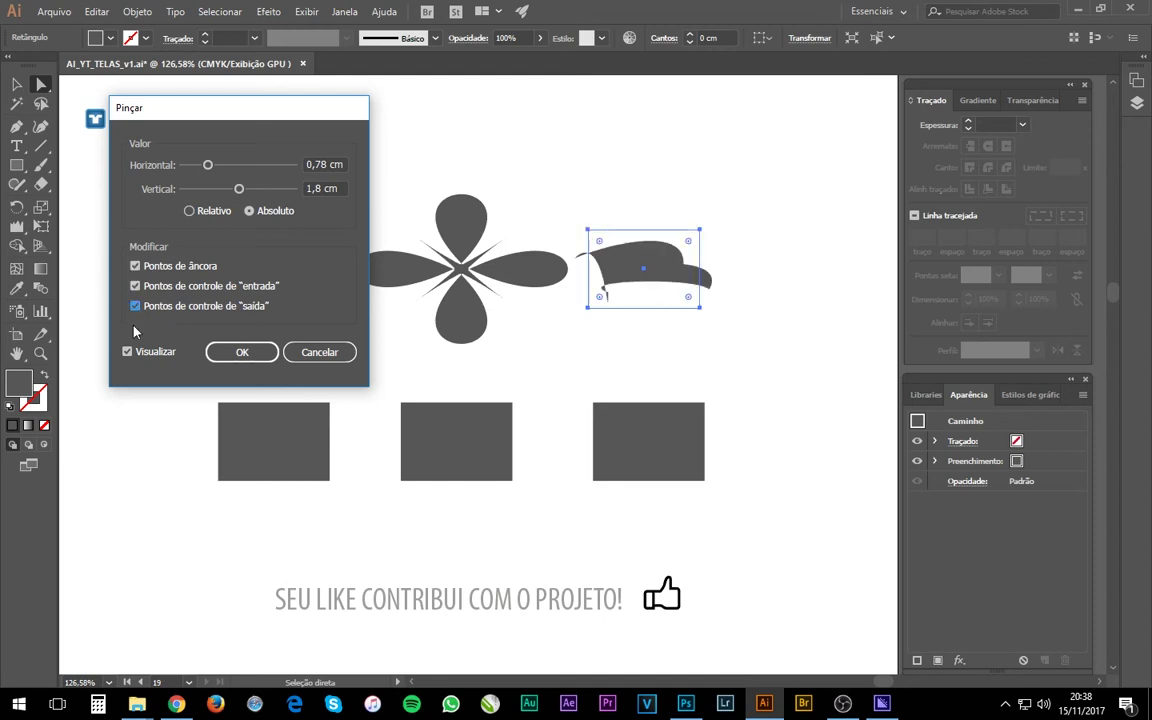
click(242, 352)
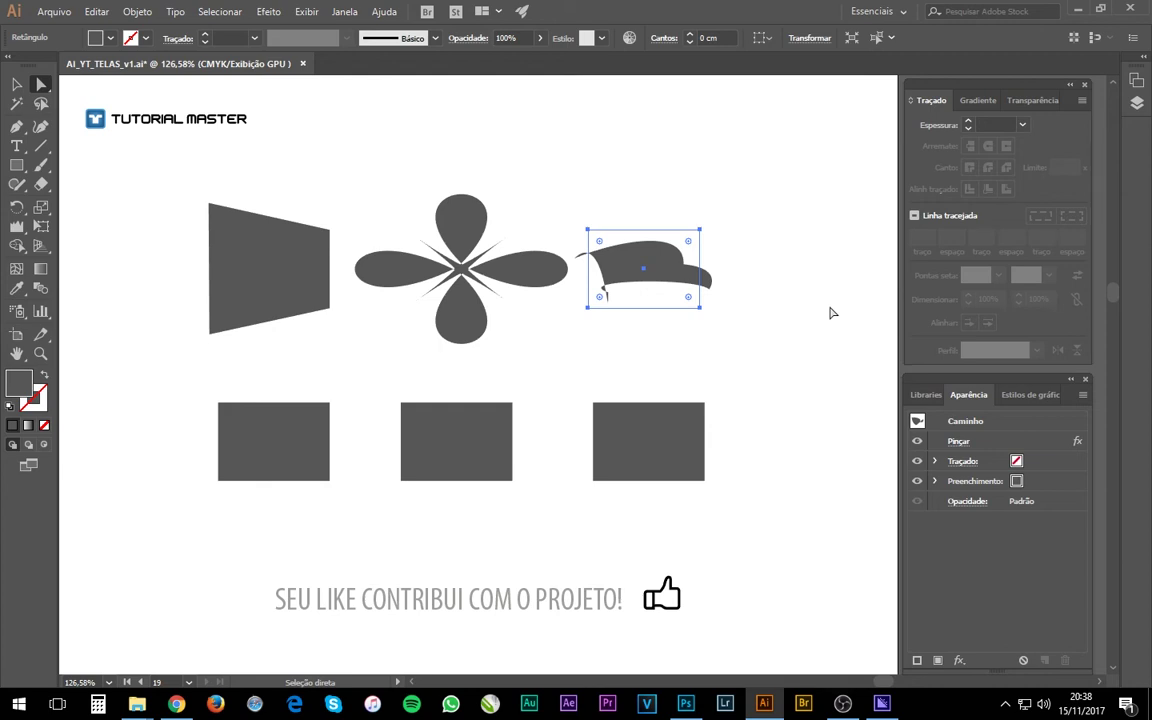
Move the wavy flag, bottom-right rectangle, flower and bottom-middle rectangle right to even the spacing
key(v)
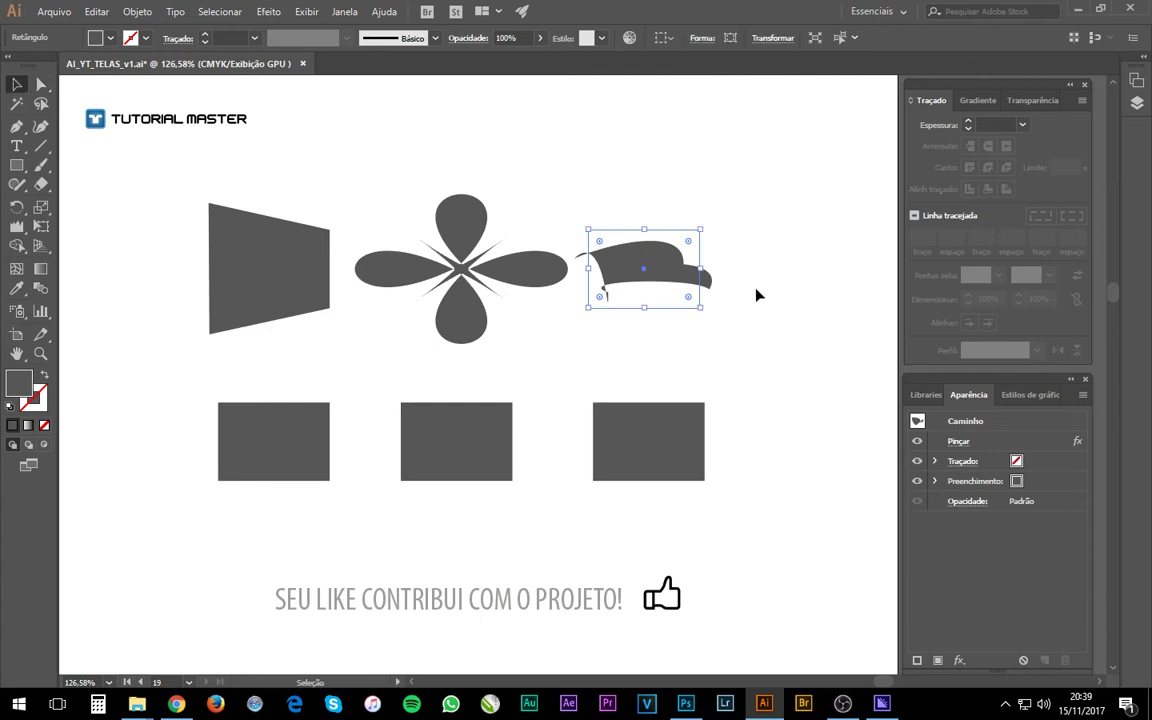
drag(670, 289, 712, 289)
drag(702, 455, 738, 446)
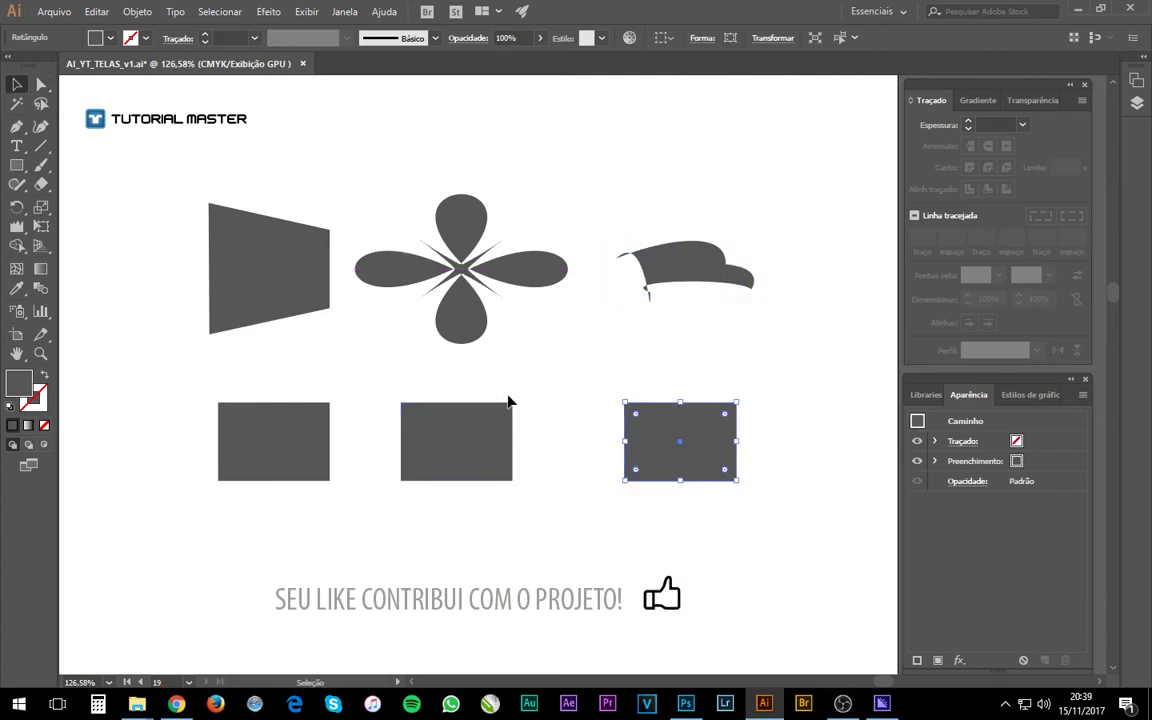
click(483, 432)
shift+click(478, 292)
drag(472, 310, 491, 310)
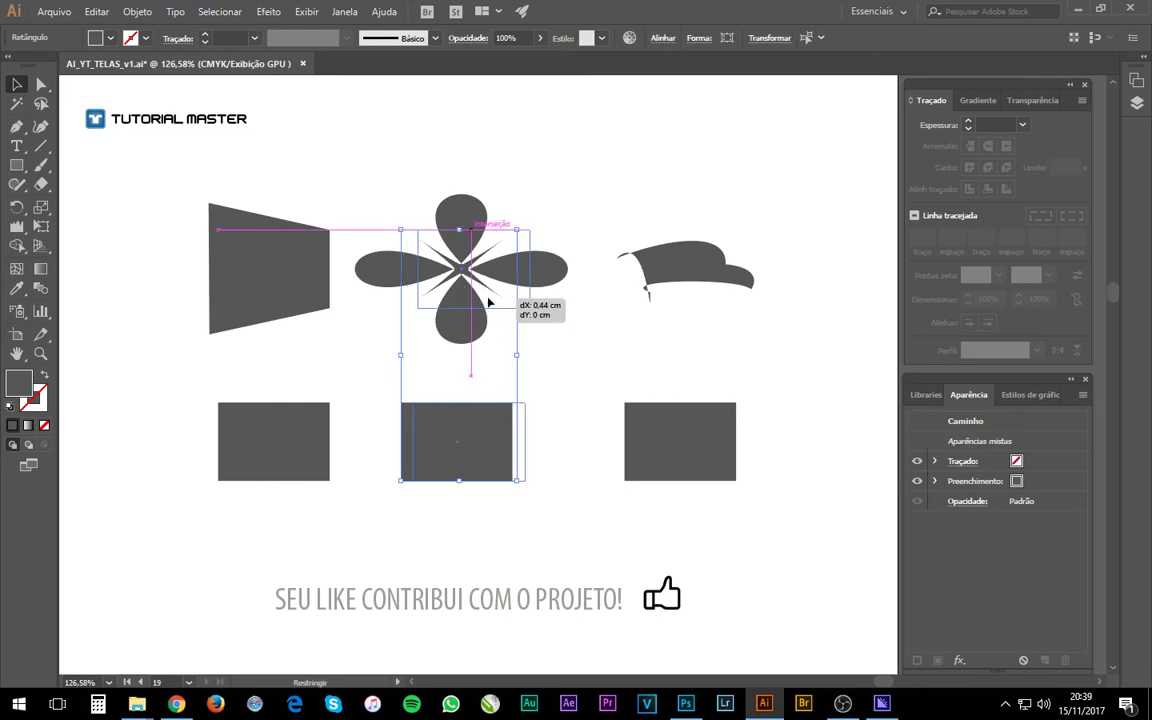
click(689, 355)
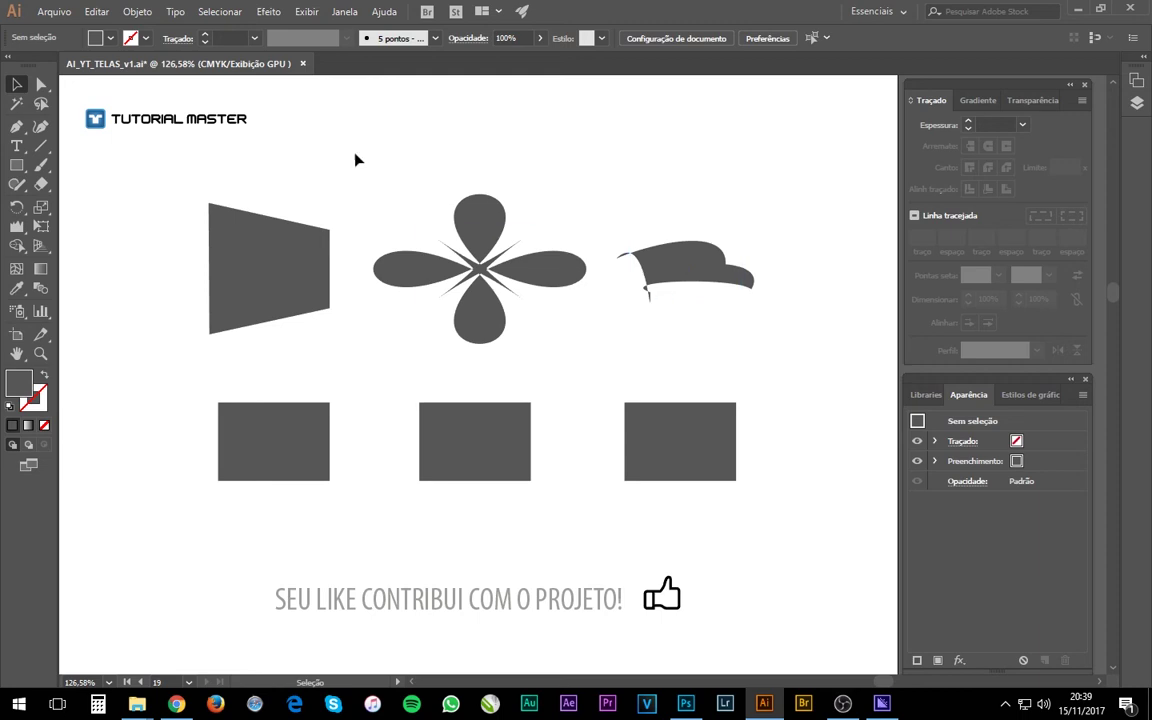
click(270, 12)
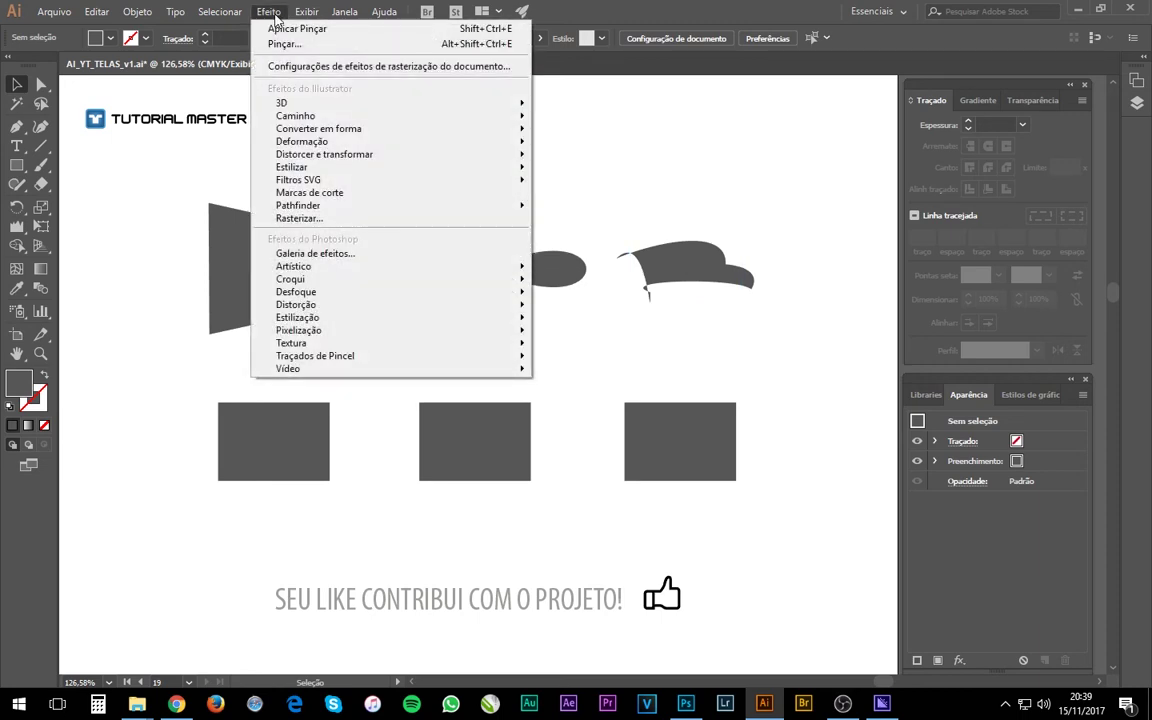
mouse_move(298, 180)
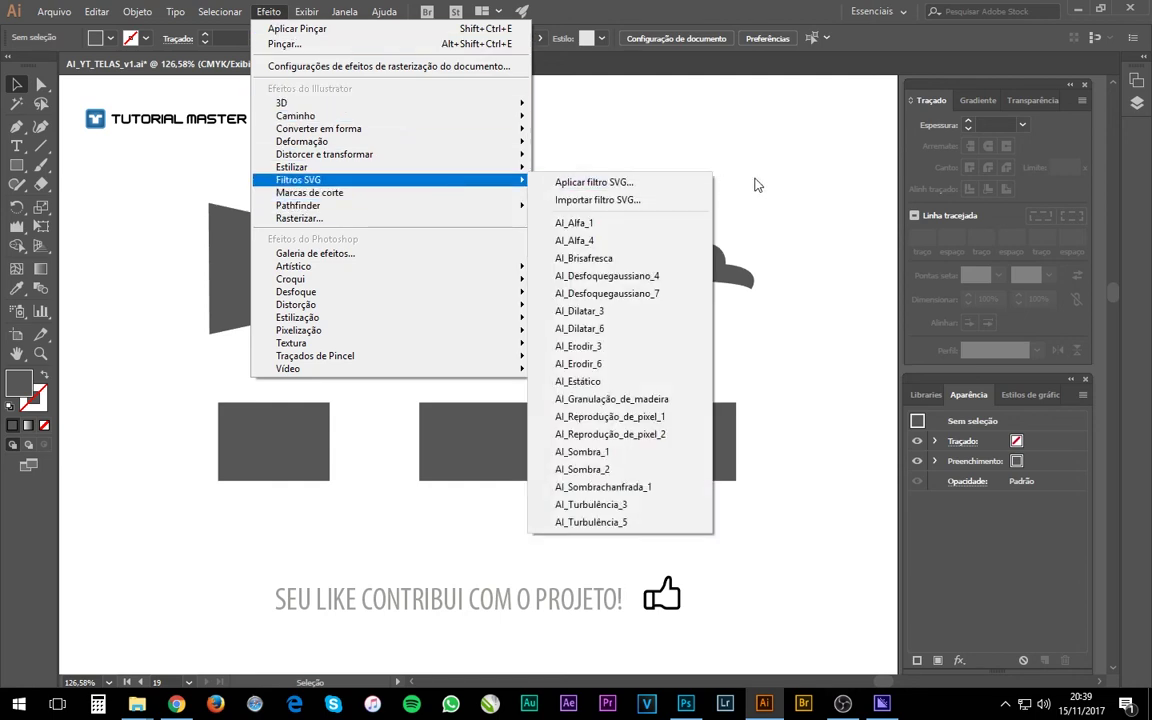
click(680, 260)
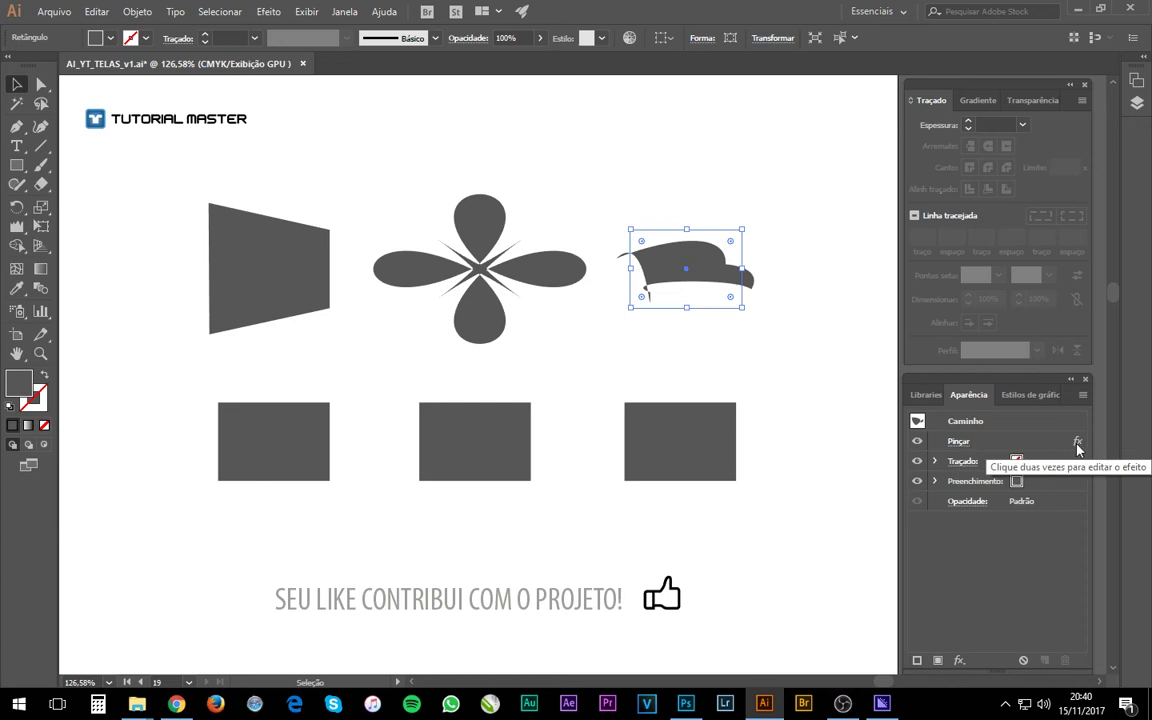
Edit the top-right shape's Pinçar effect to 1.45 cm horizontal and 1.02 cm vertical
click(958, 441)
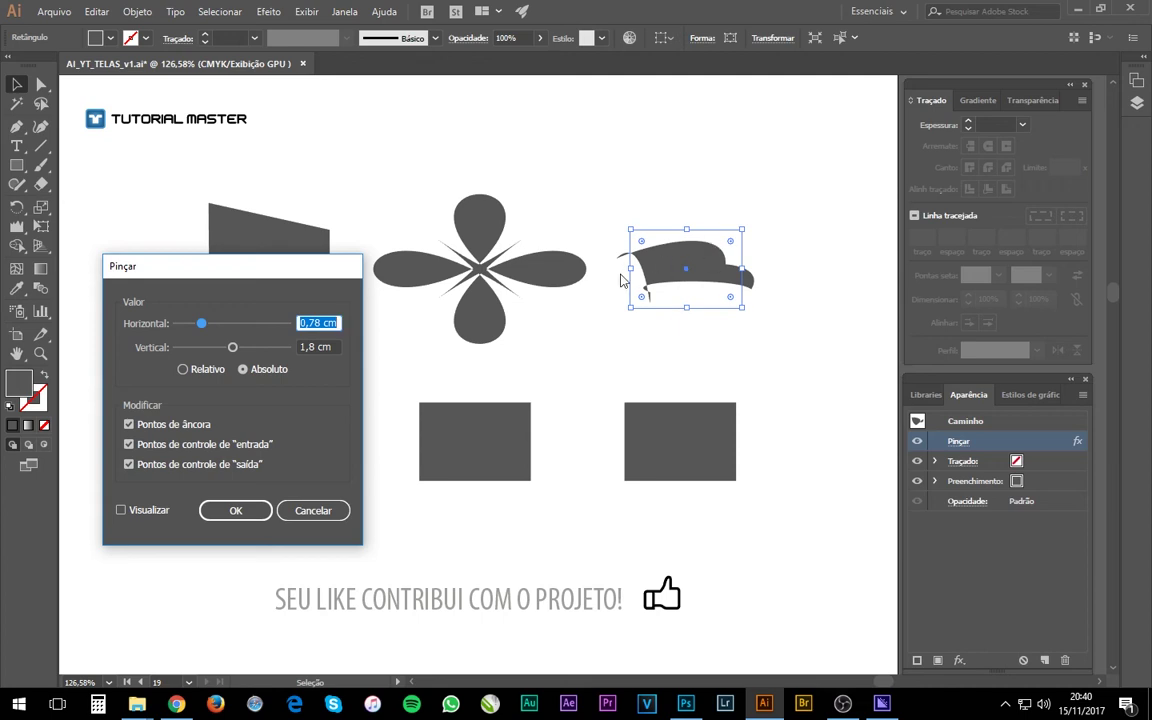
mouse_move(221, 347)
mouse_down()
mouse_move(208, 347)
mouse_move(222, 323)
mouse_up()
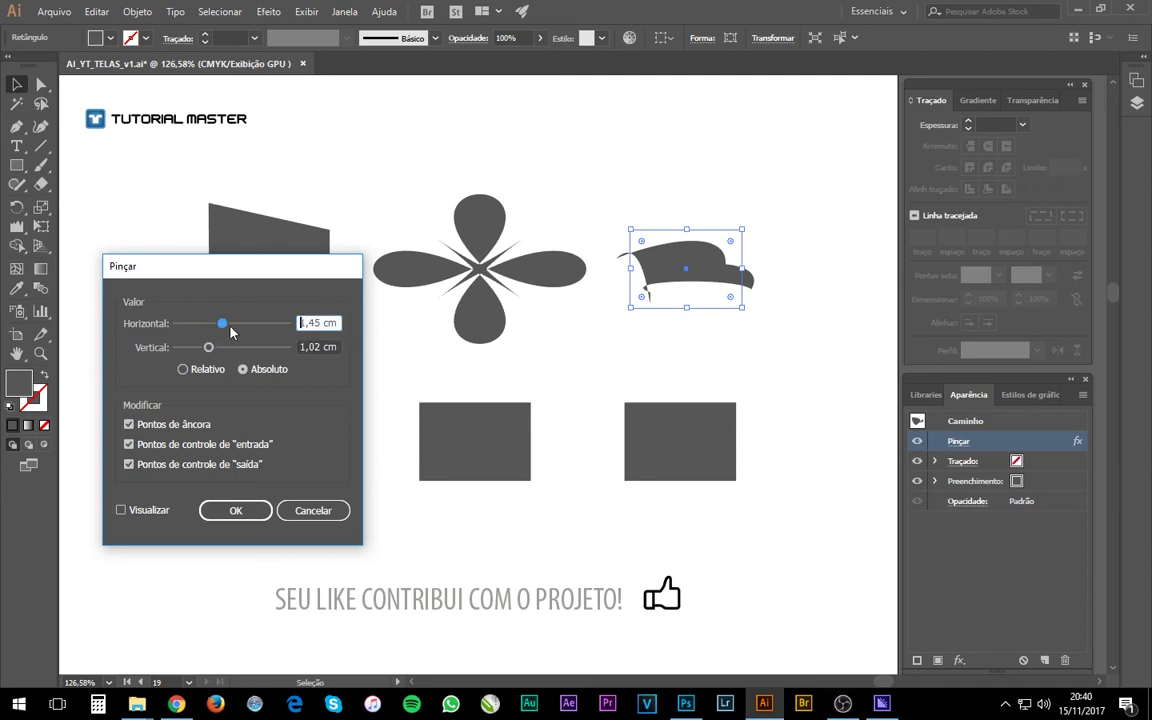
click(236, 511)
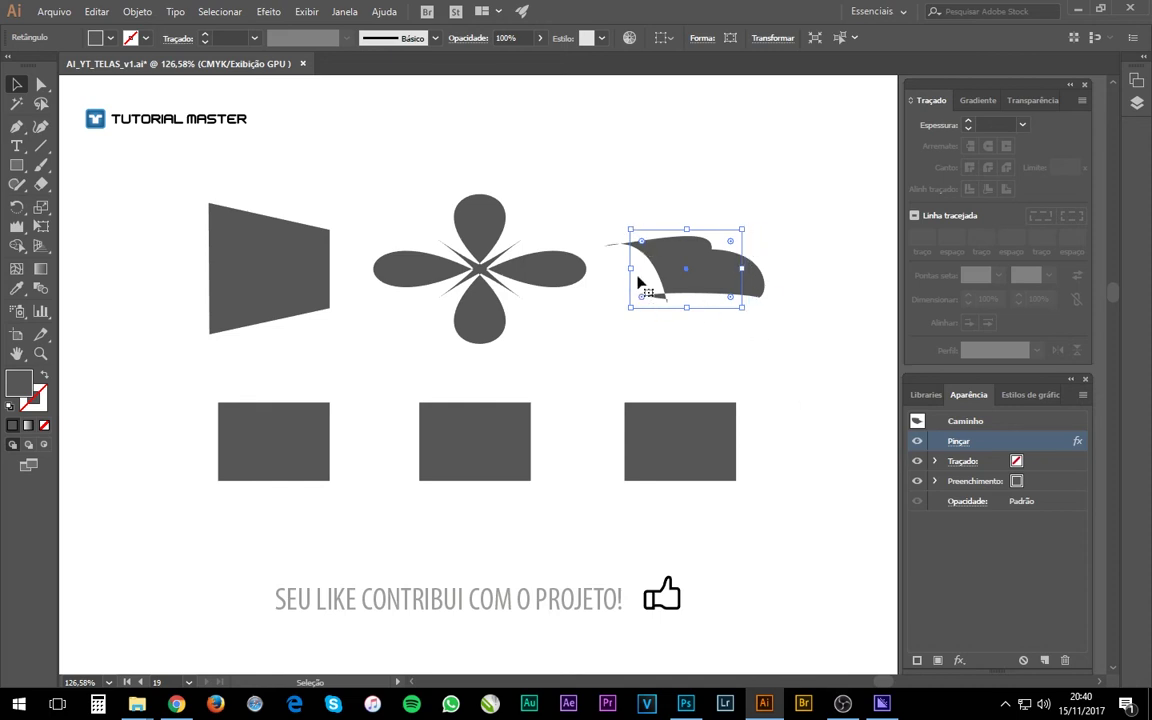
Drag the top-right shape's anchors and curves with Direct Selection into a shoe-like form
click(41, 84)
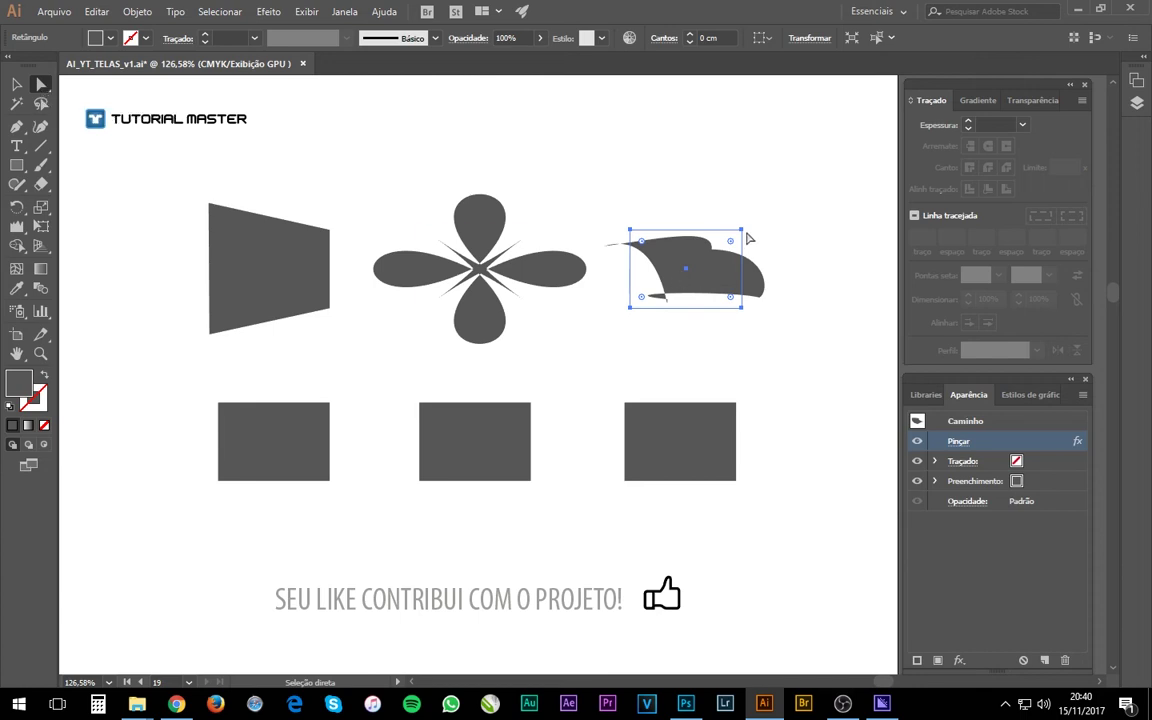
mouse_move(712, 240)
mouse_down()
mouse_move(740, 262)
mouse_move(754, 216)
mouse_up()
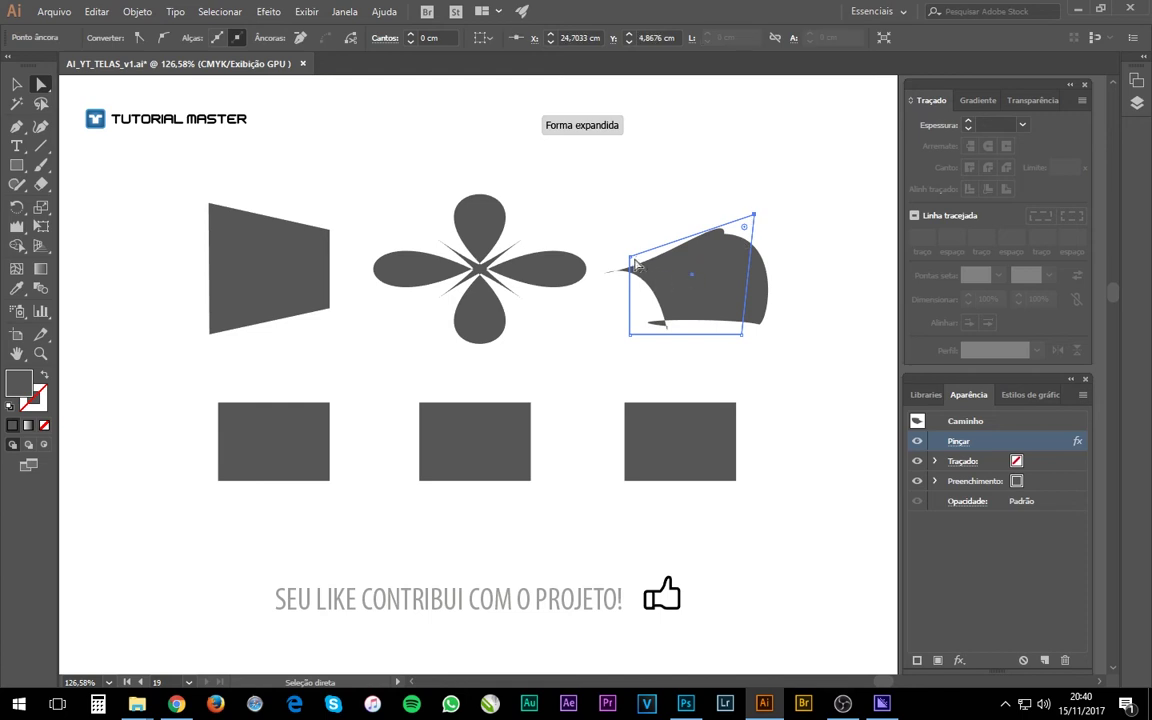
drag(605, 271, 700, 290)
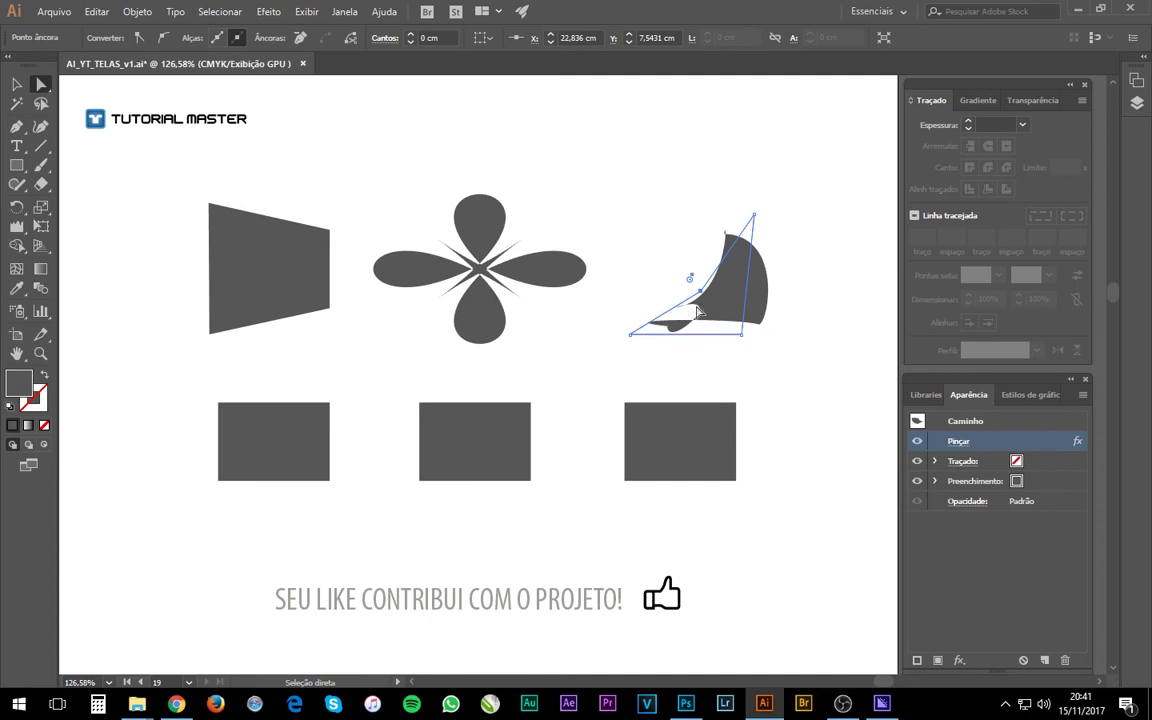
drag(700, 291, 789, 295)
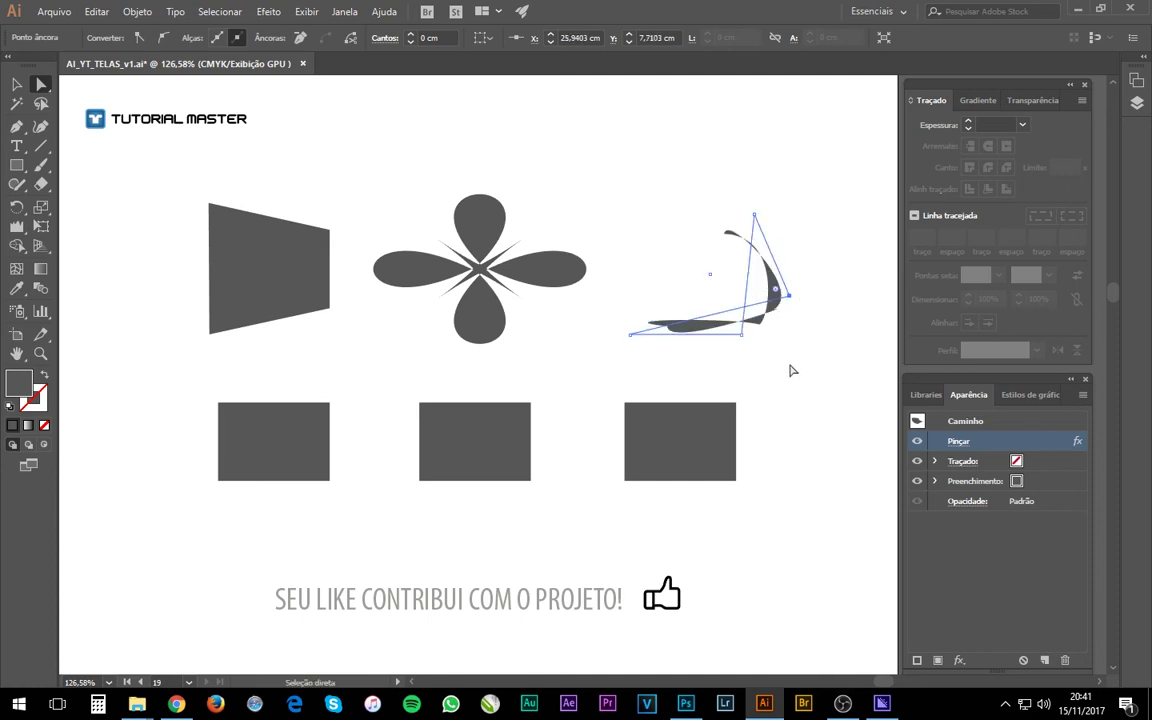
drag(665, 310, 706, 258)
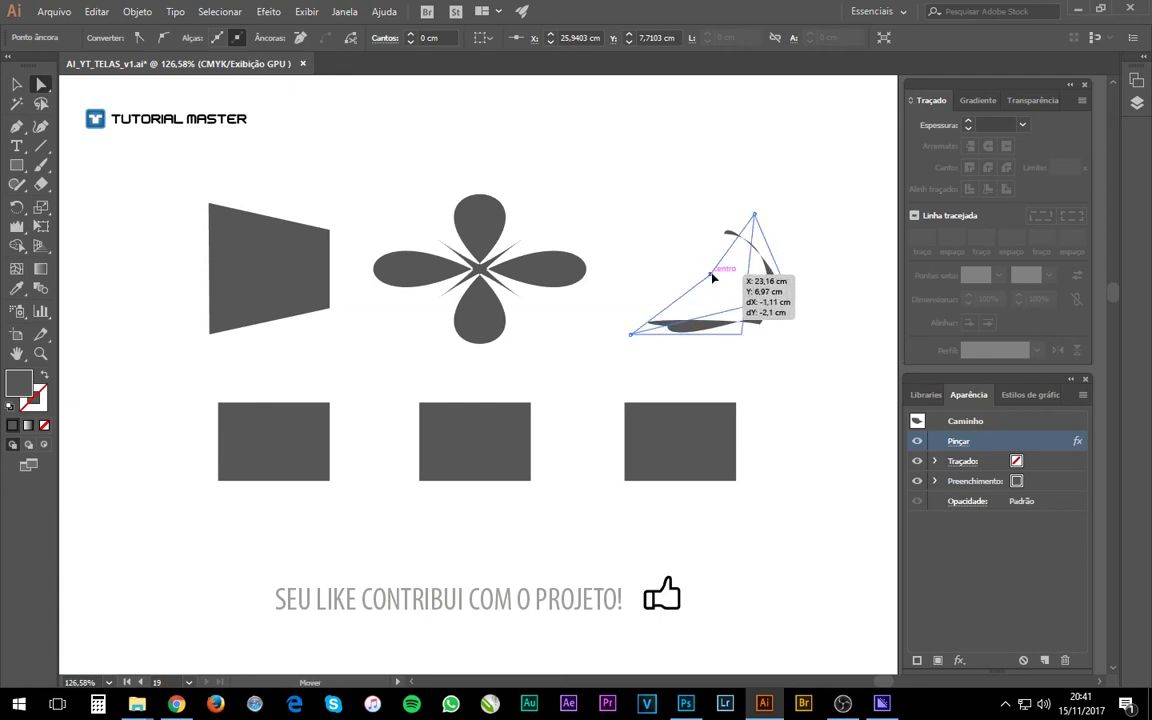
click(791, 369)
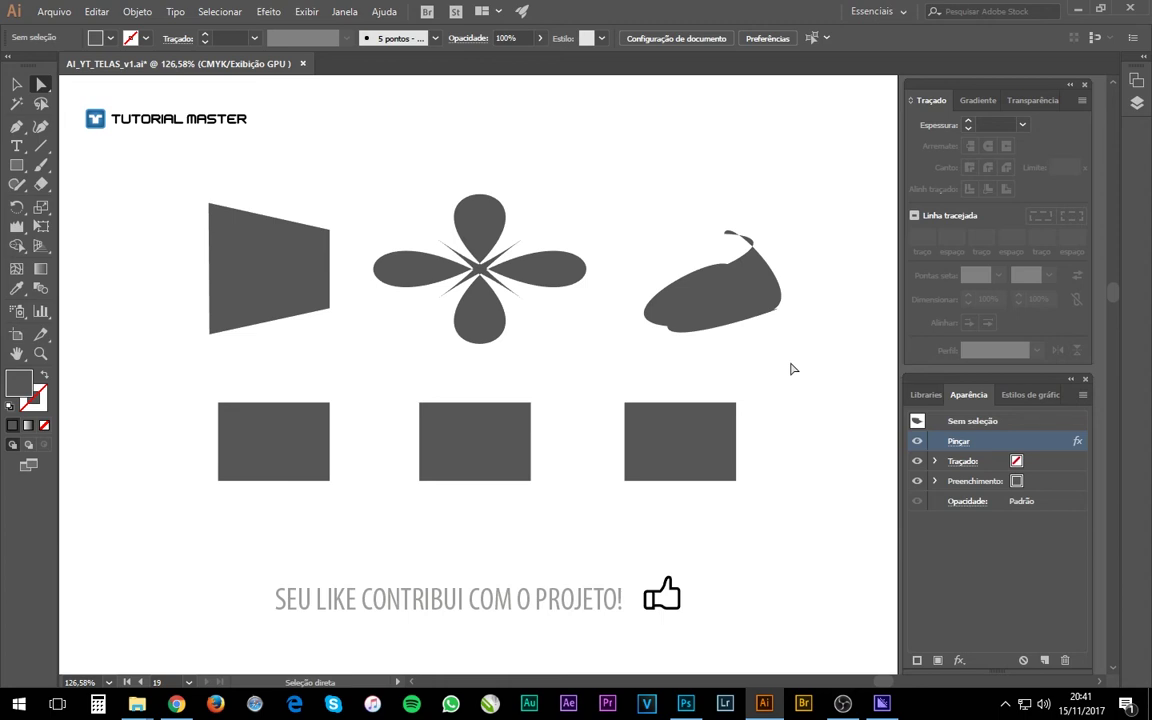
drag(740, 289, 767, 305)
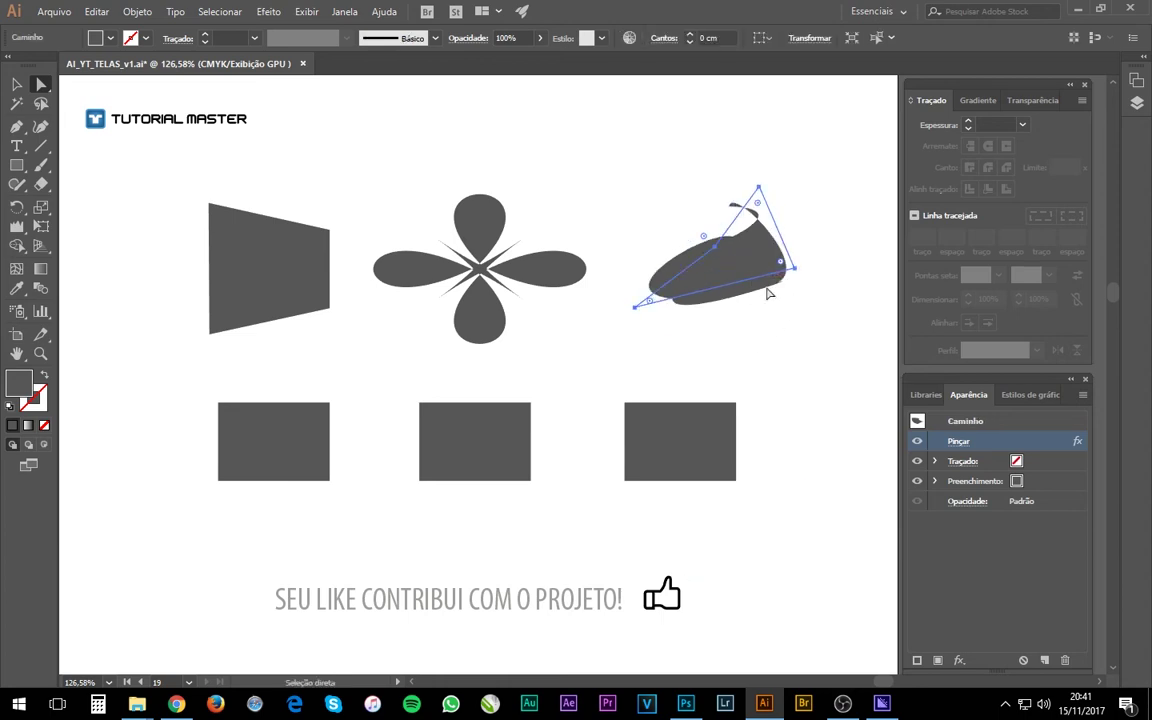
drag(760, 276, 755, 282)
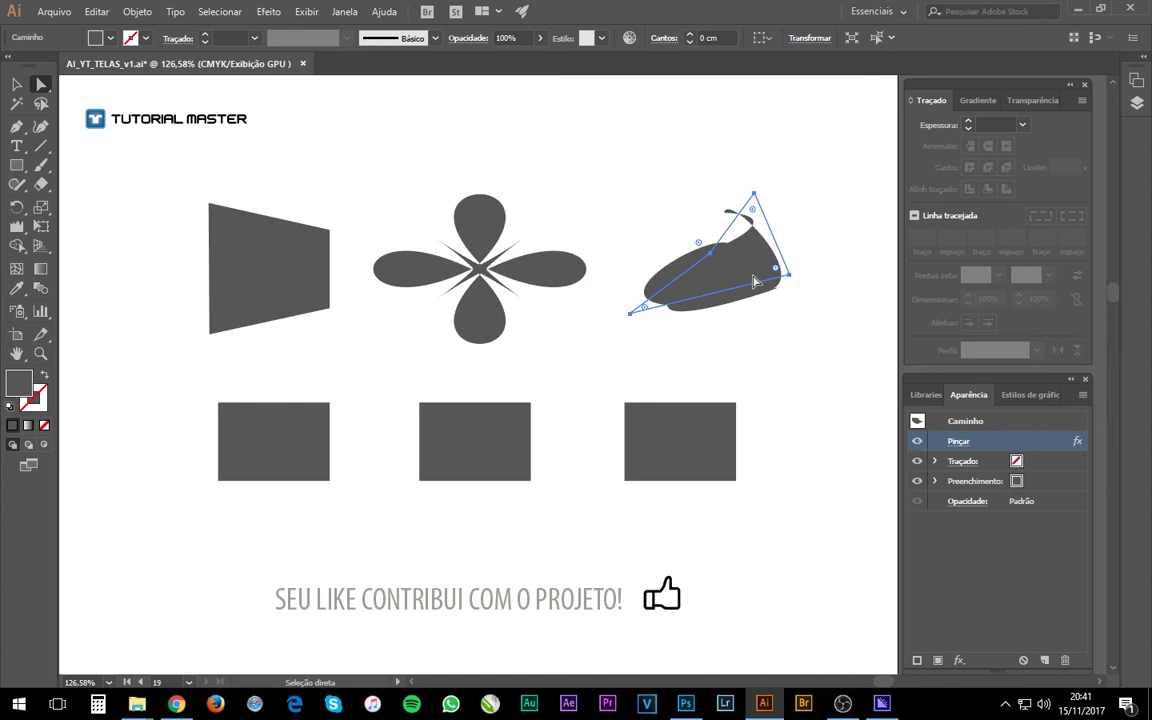
key(v)
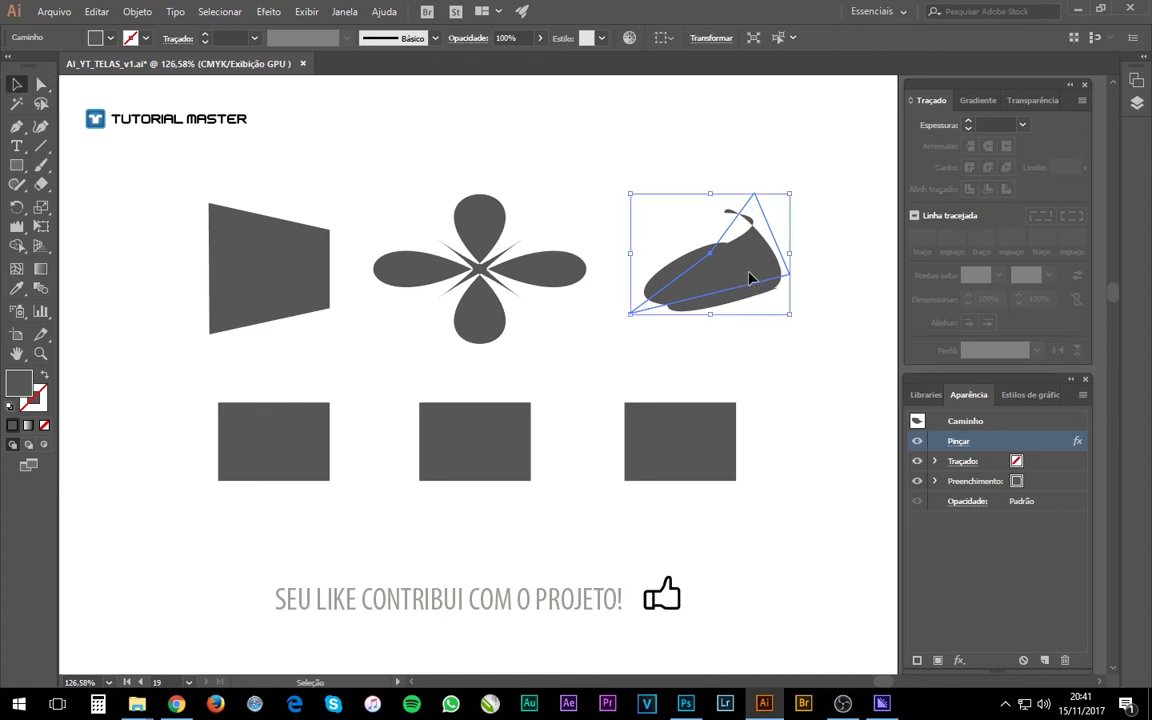
Apply Esvaziar e inflar (Pucker & Bloat) at -105% with preview on to the top-right shape
click(270, 12)
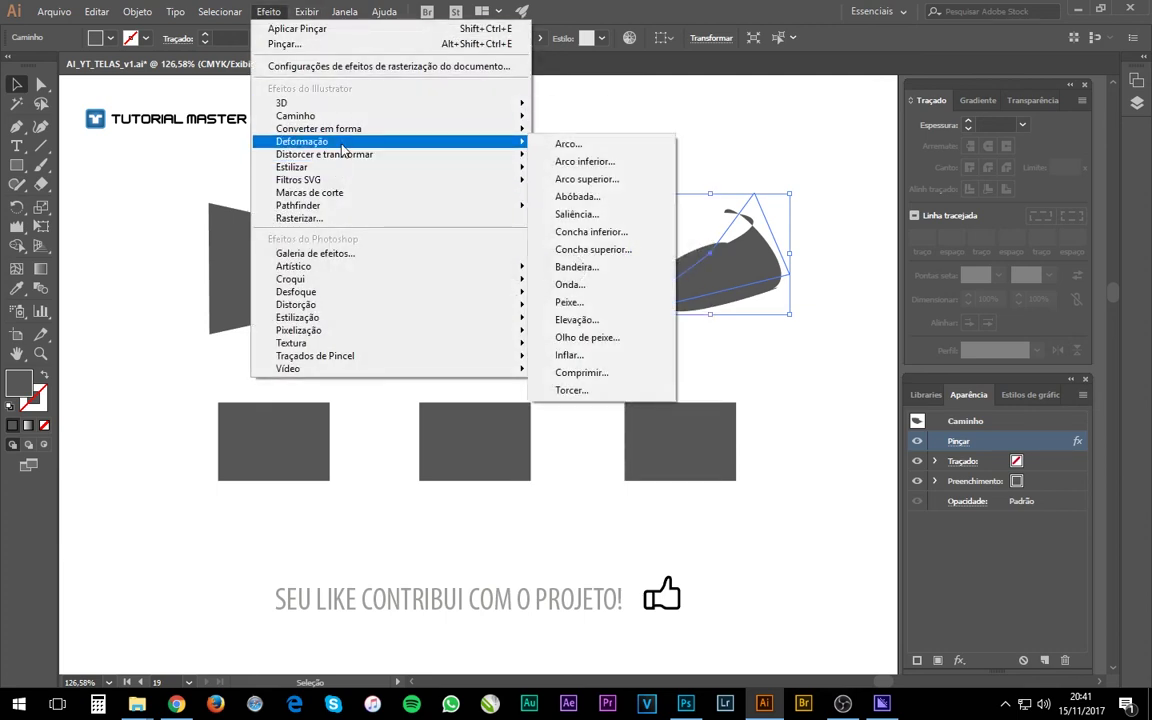
mouse_move(324, 154)
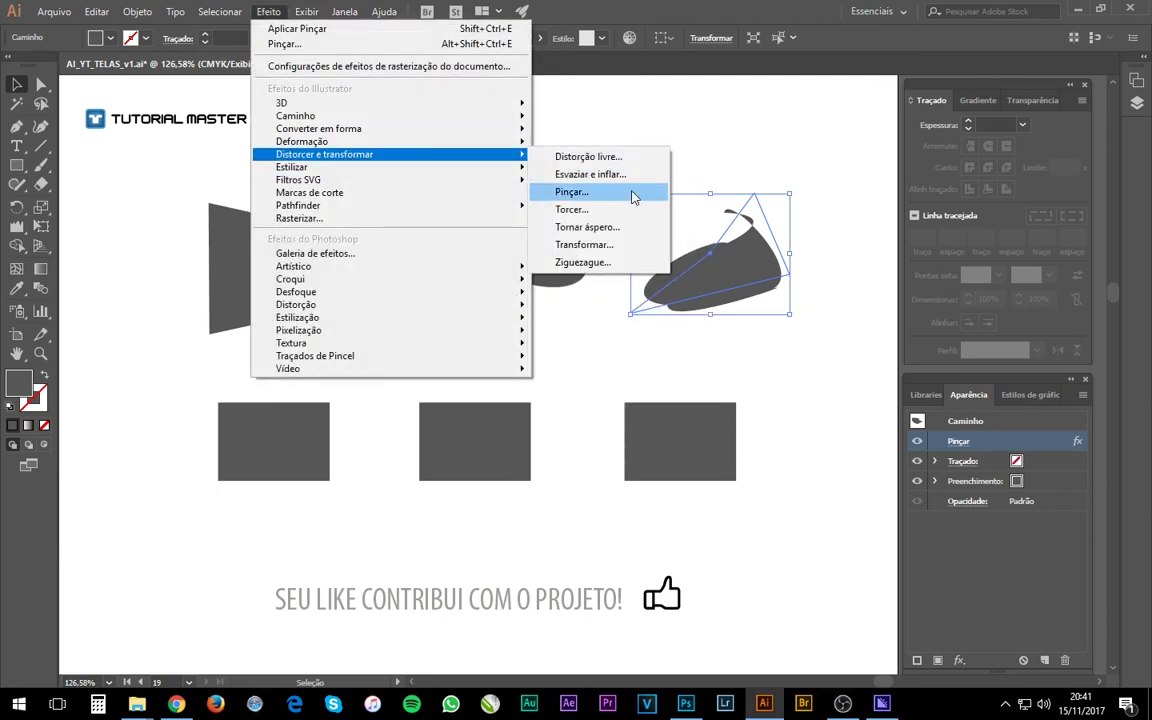
click(628, 176)
click(593, 180)
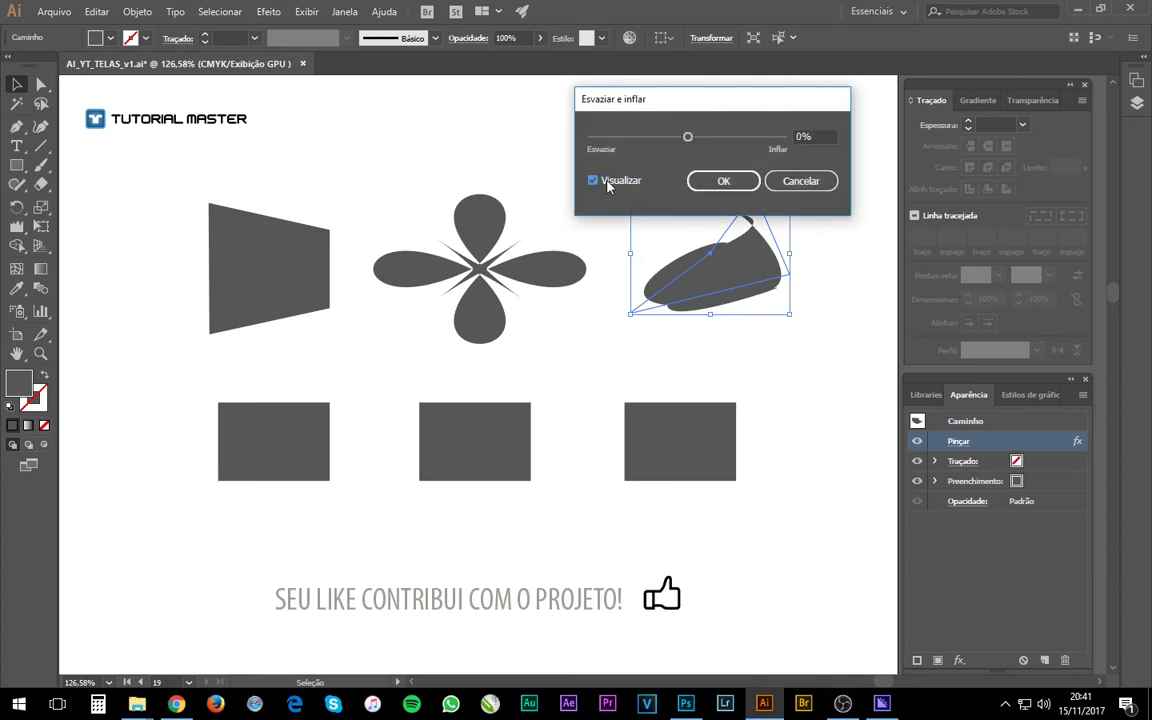
drag(638, 100, 396, 98)
mouse_move(446, 134)
mouse_down()
mouse_move(486, 135)
mouse_move(386, 136)
mouse_move(396, 140)
mouse_up()
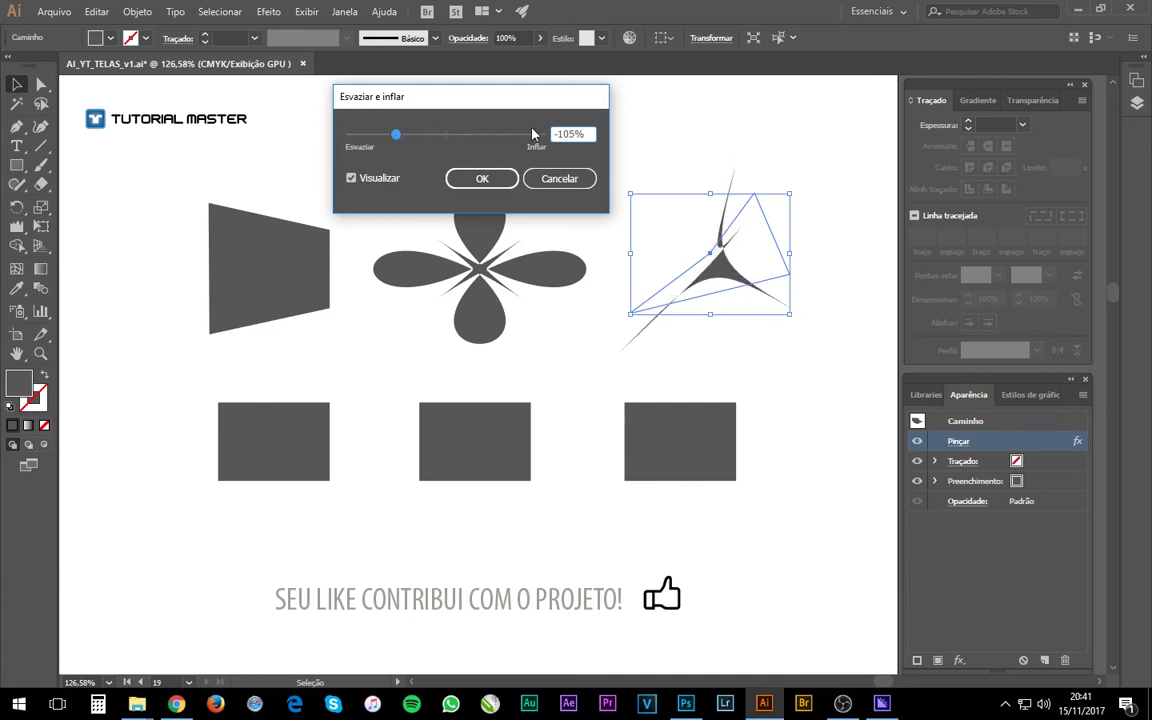
click(482, 178)
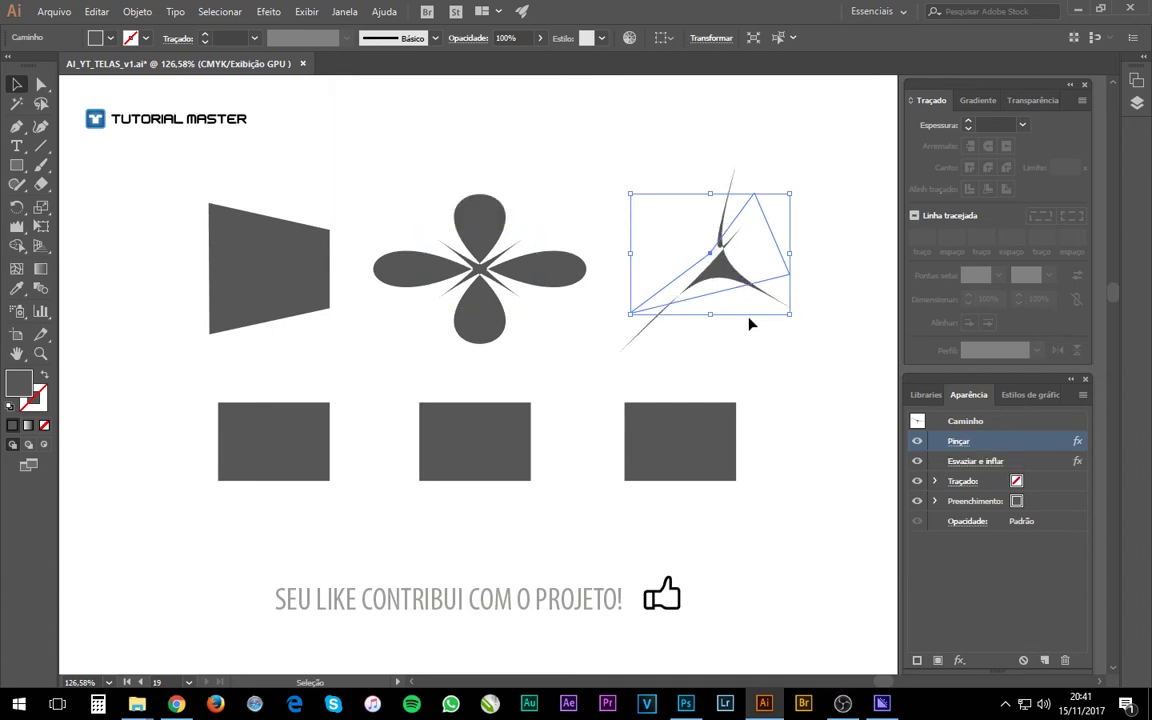
Nudge the star upward and toggle its Esvaziar e inflar and Pinçar effects in Aparência to compare
click(758, 355)
drag(720, 268, 724, 254)
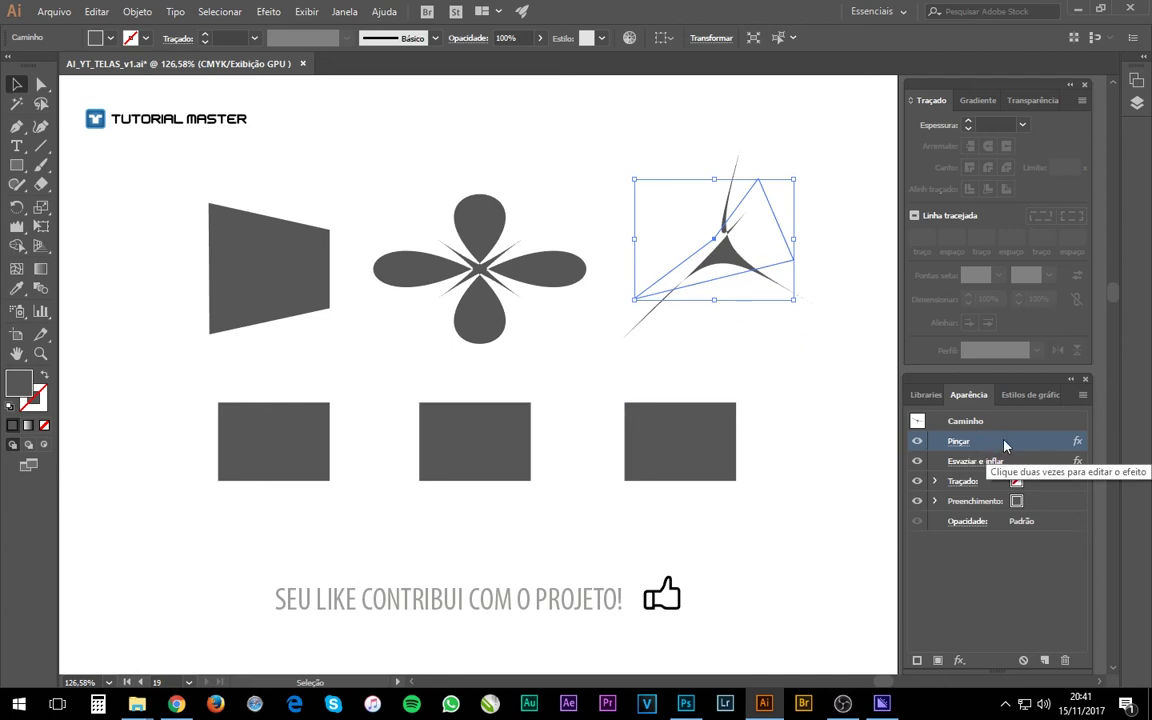
click(1047, 459)
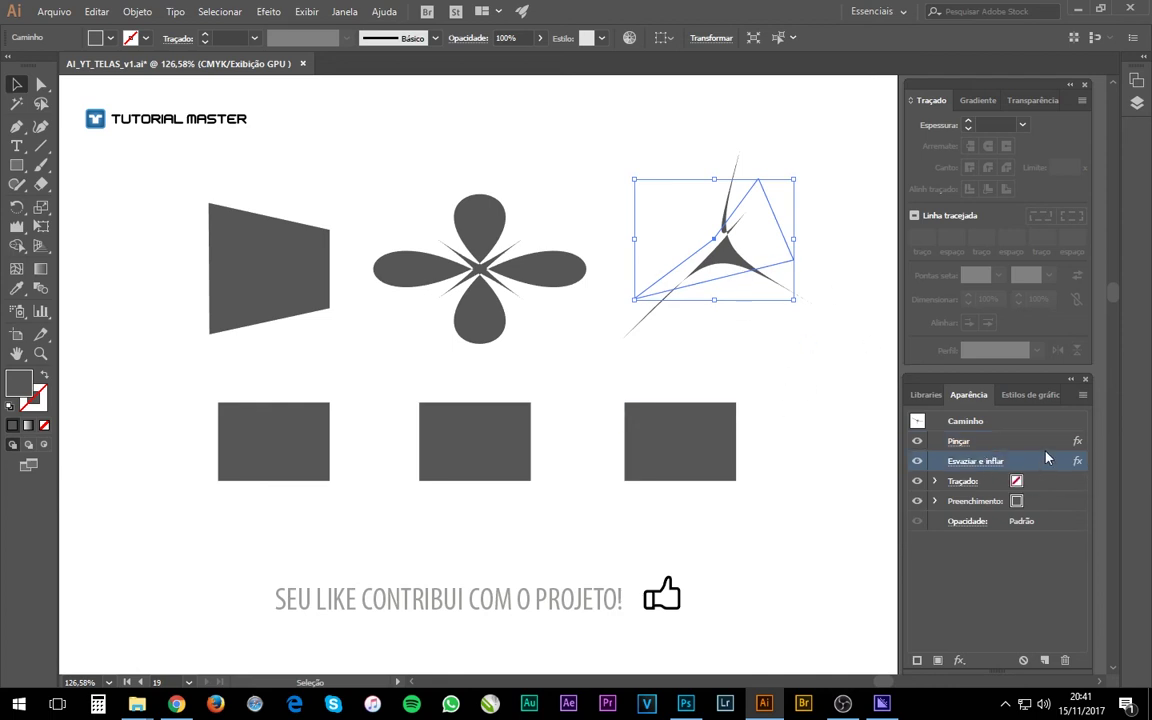
click(950, 441)
click(917, 460)
click(917, 460)
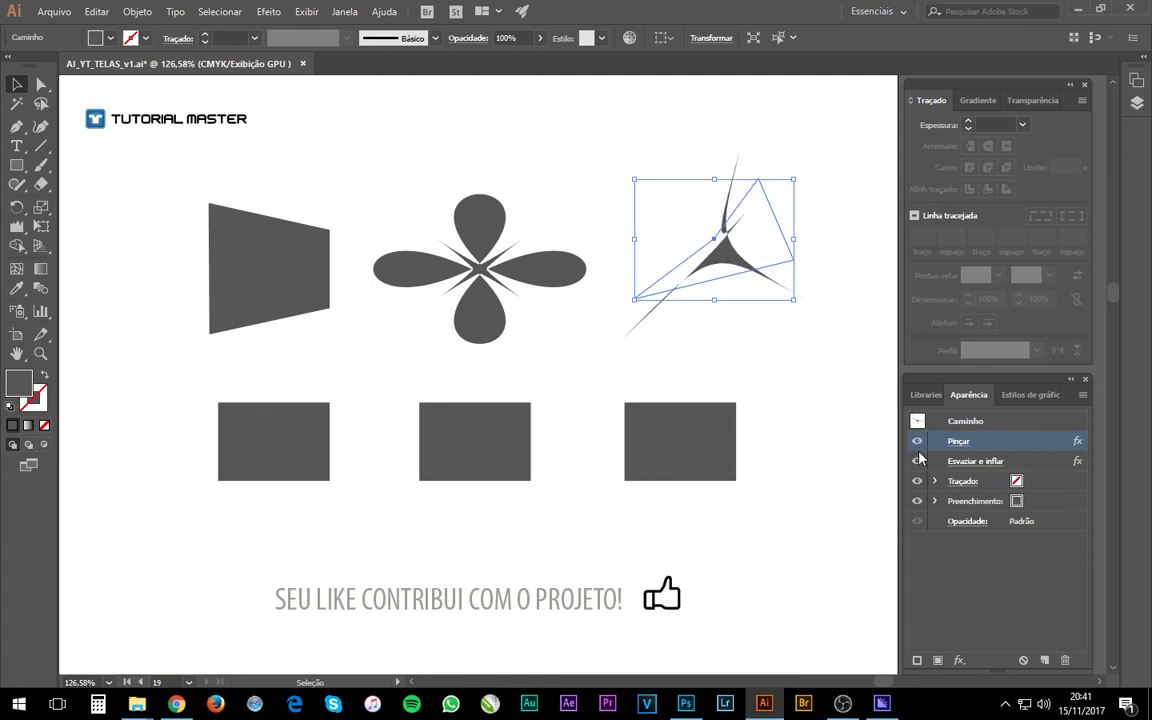
click(917, 460)
click(917, 460)
click(916, 442)
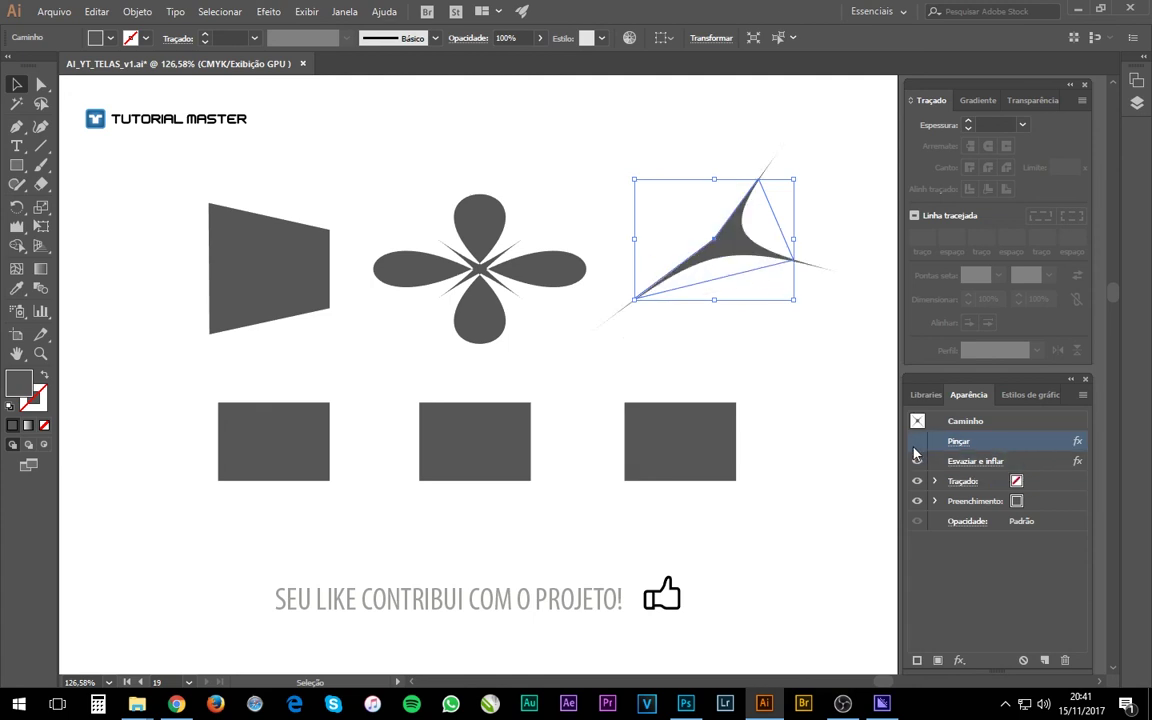
click(916, 443)
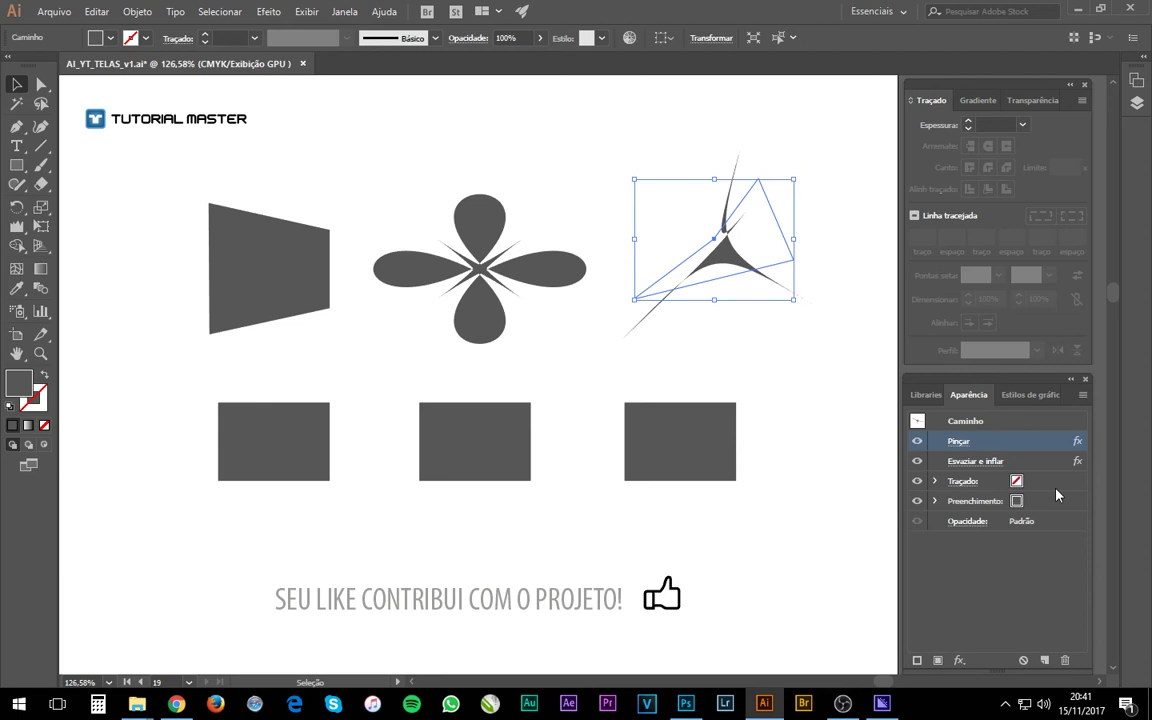
Give the bottom-left rectangle a Torcer effect with a 500° angle, previewed, and apply it
click(273, 440)
click(268, 11)
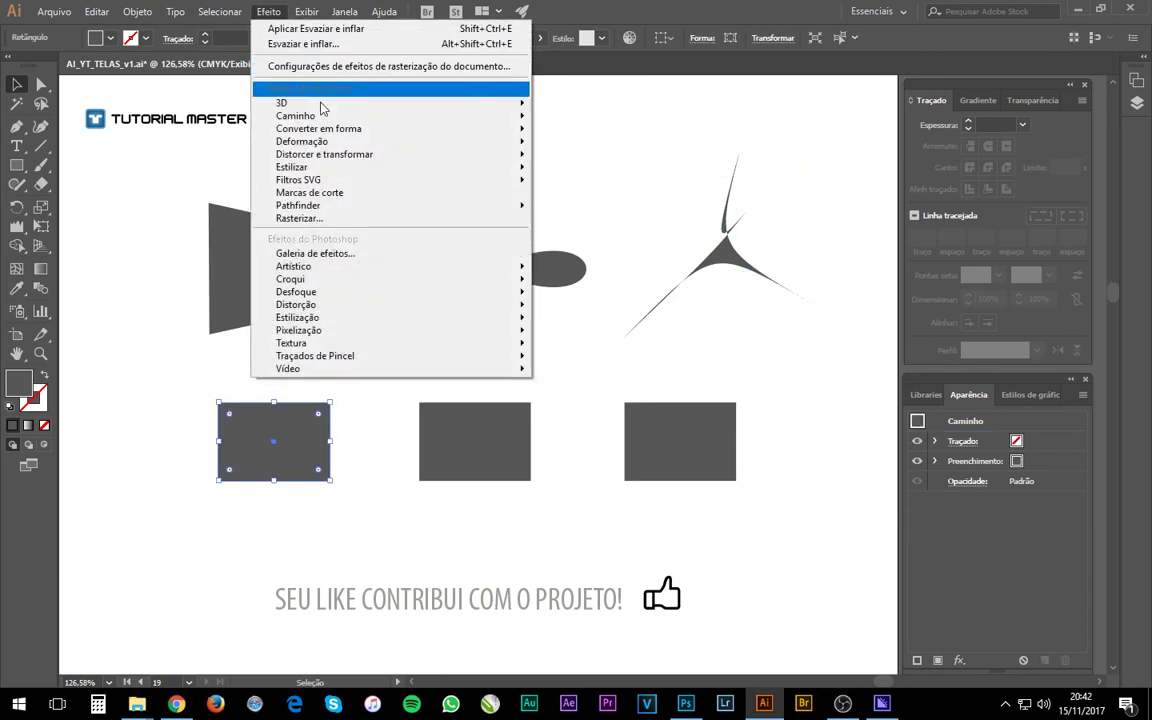
mouse_move(324, 154)
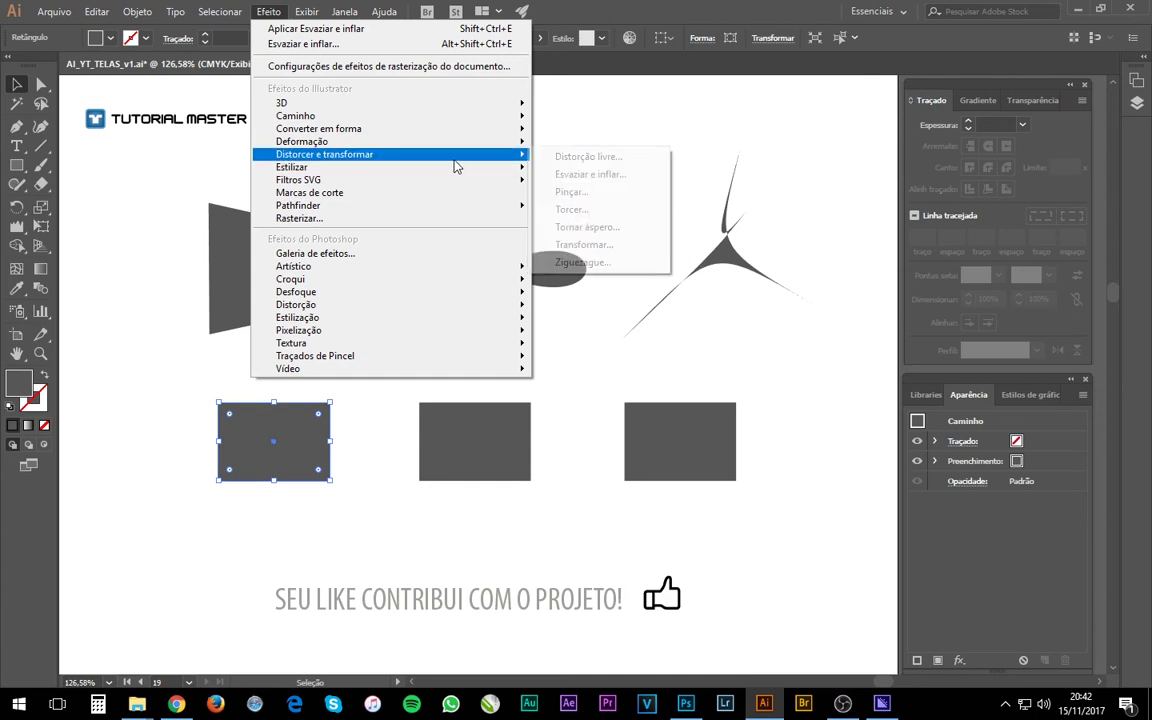
click(572, 209)
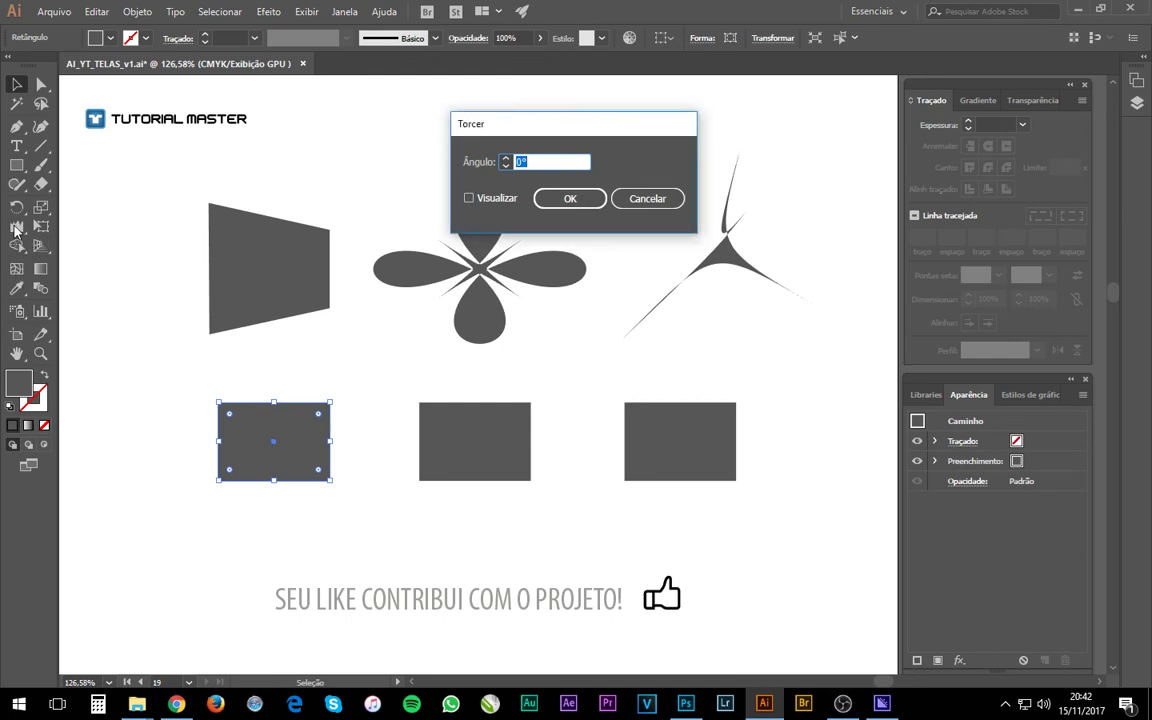
click(469, 198)
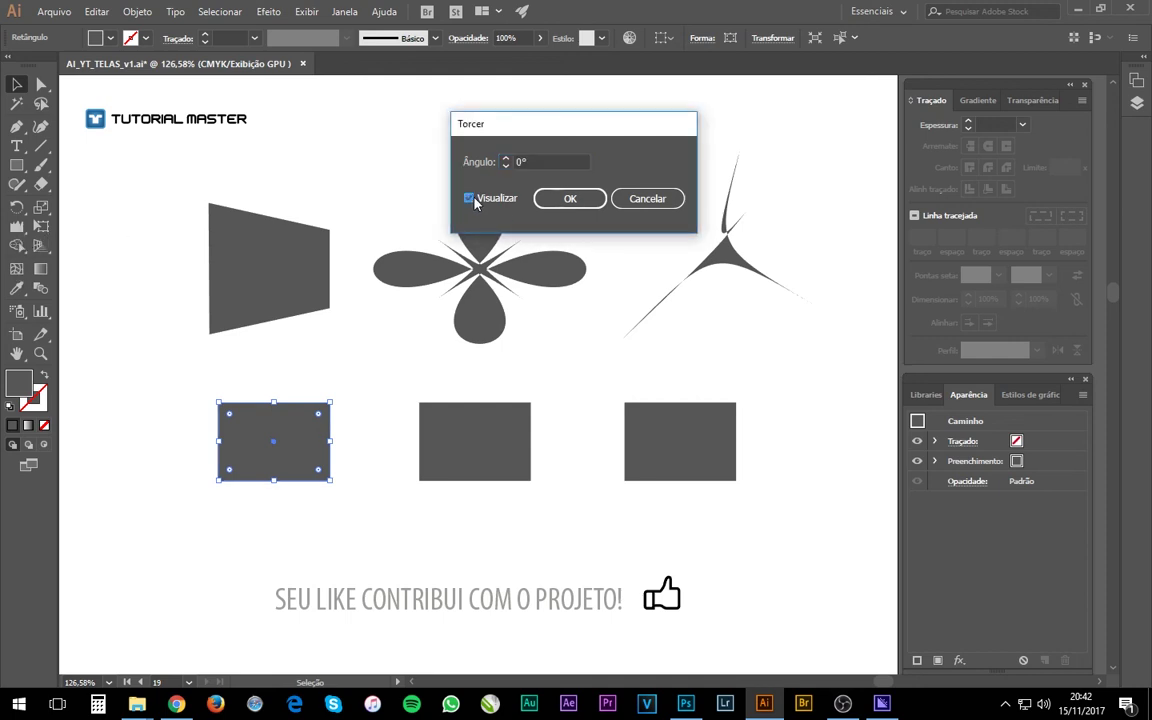
double_click(528, 161)
text(500)
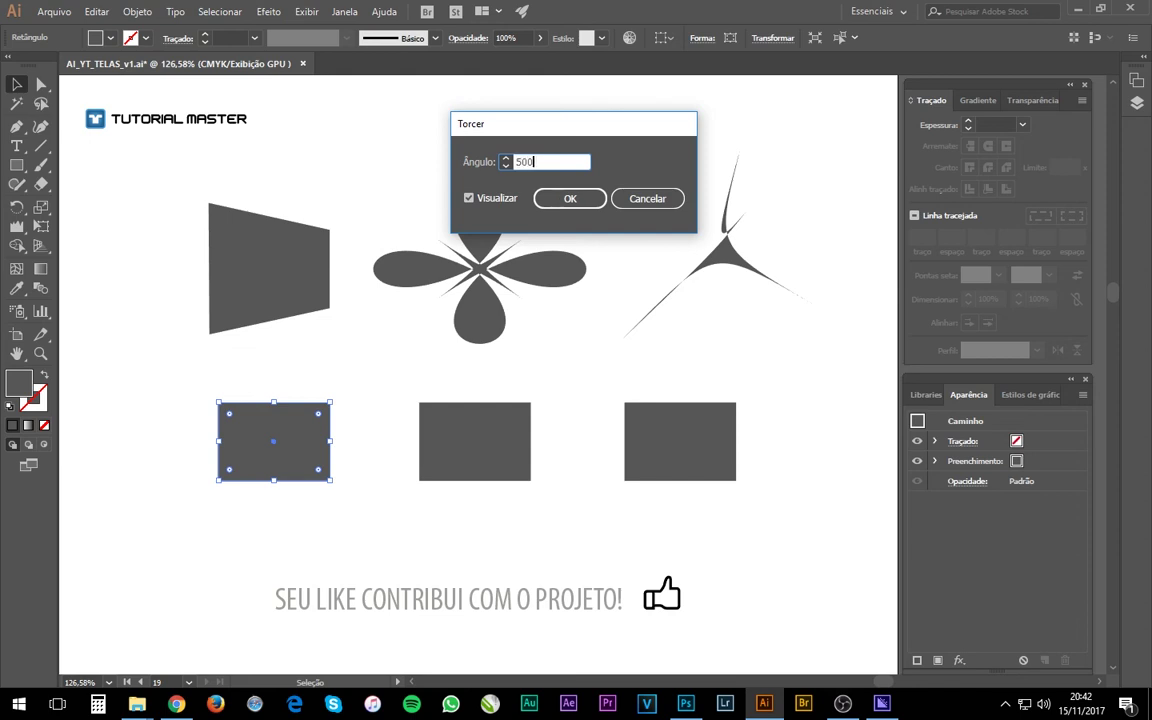
click(490, 200)
click(490, 200)
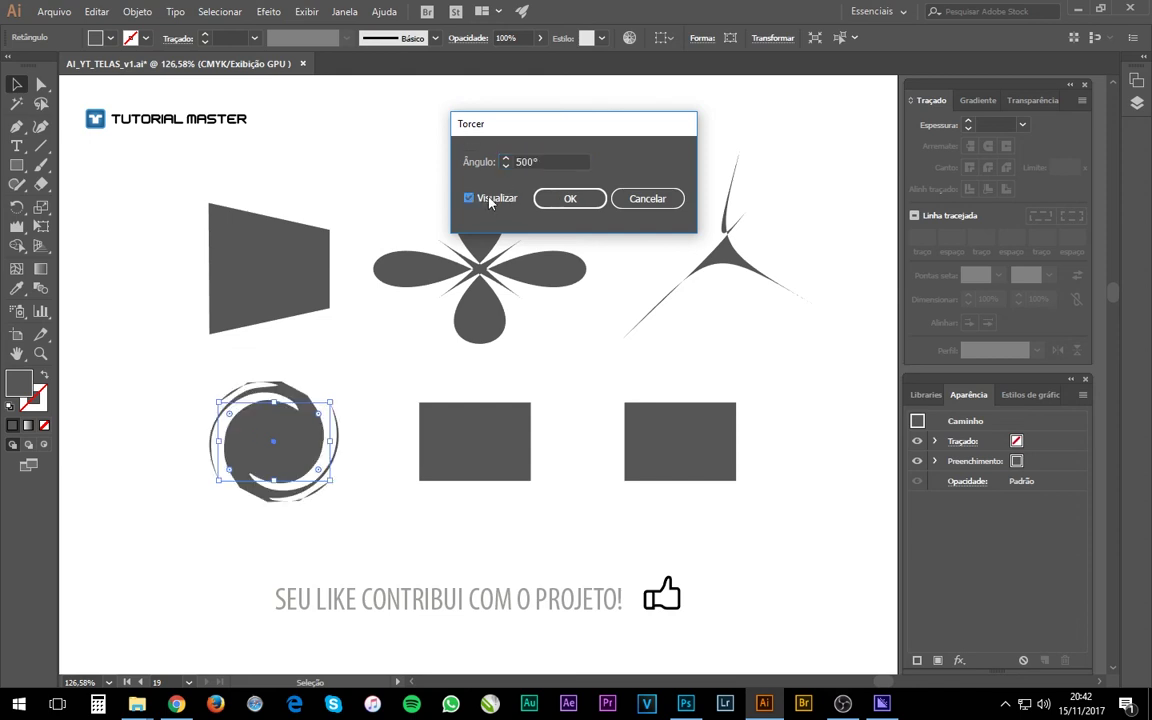
click(560, 198)
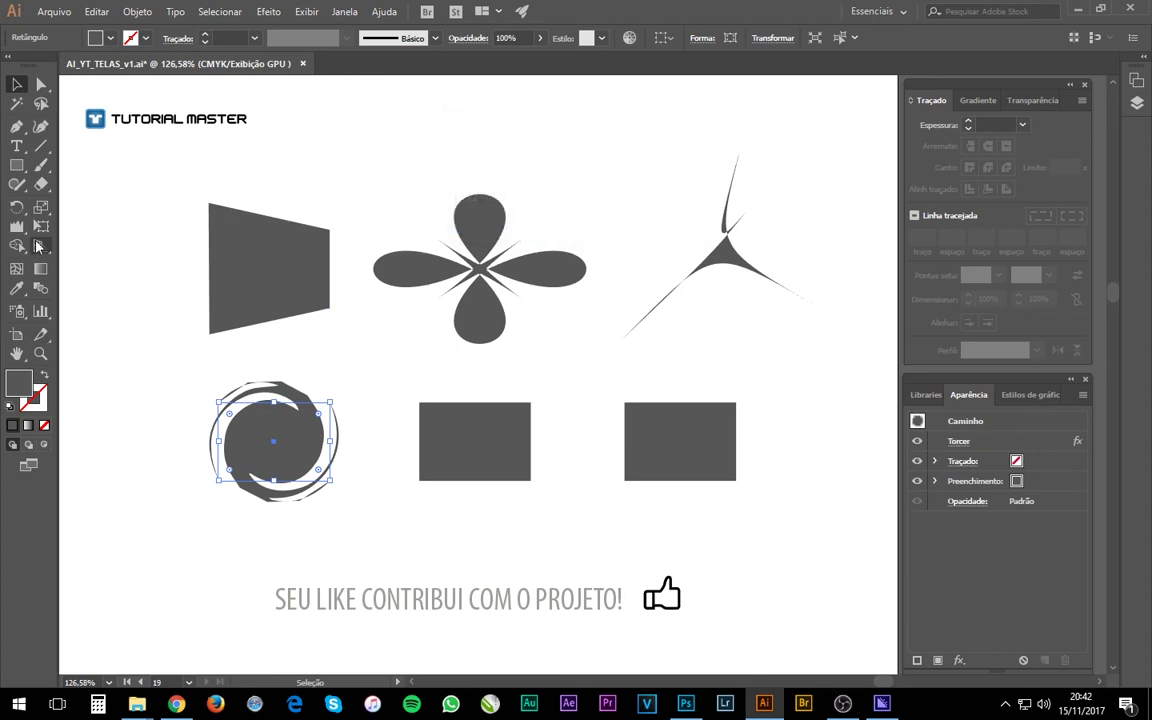
Browse the warp tools flyout, then select the bottom-middle rectangle and bring up the Efeito menu
click(17, 226)
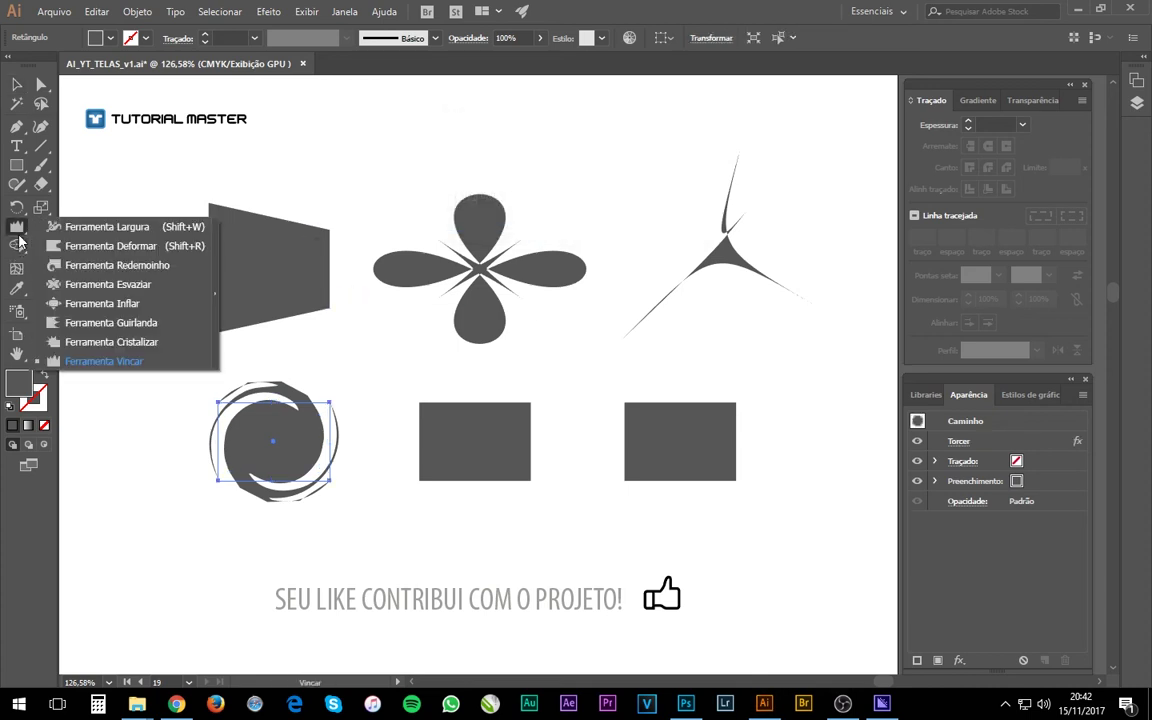
click(183, 273)
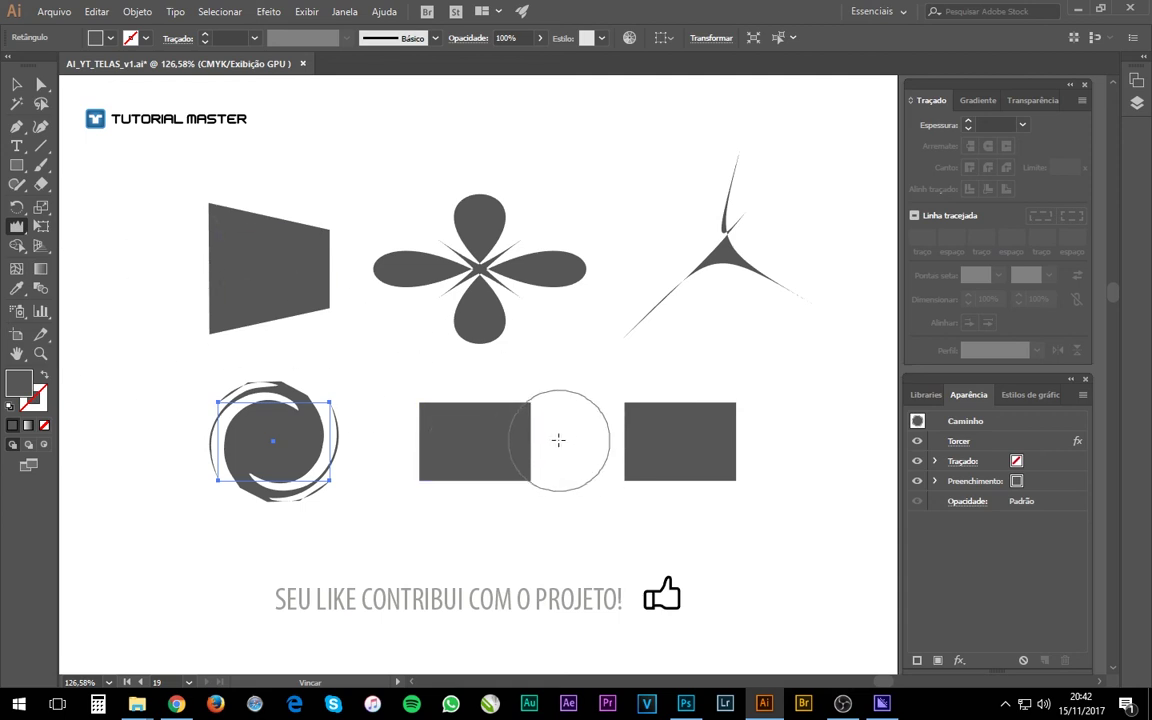
key(v)
click(506, 465)
click(266, 12)
mouse_move(324, 154)
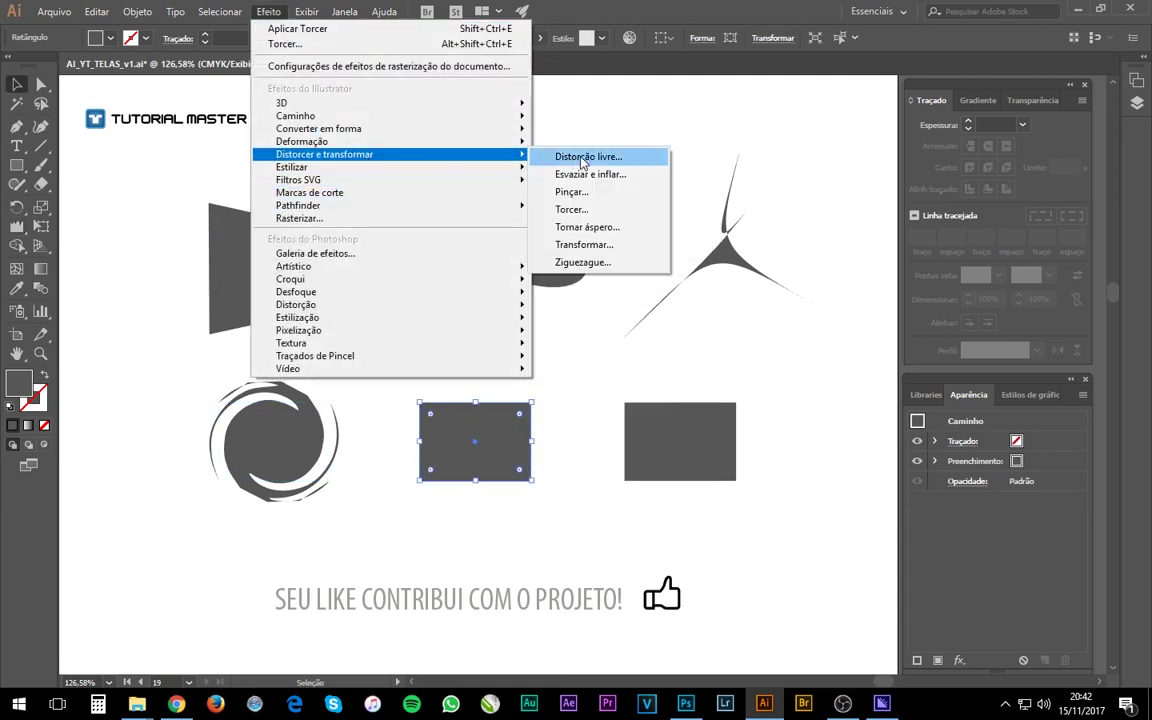
Set Tornar áspero to 0,88 cm Absolute size, 77/in detail and Corner points, then apply
click(640, 232)
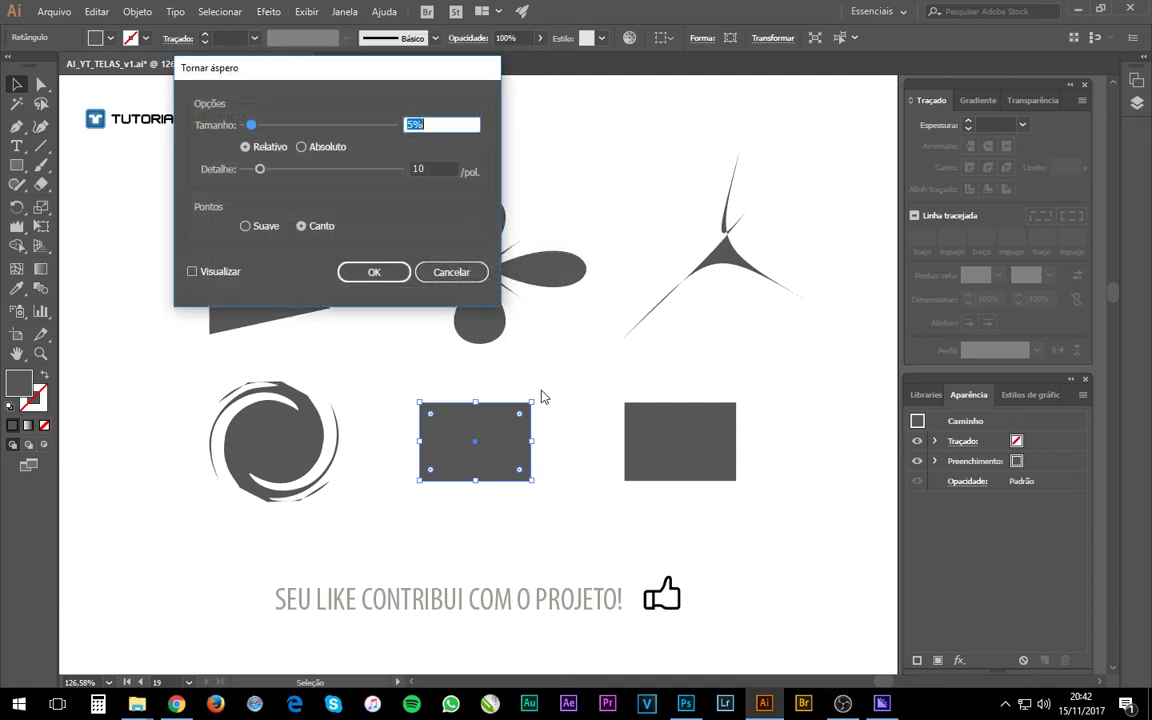
click(192, 271)
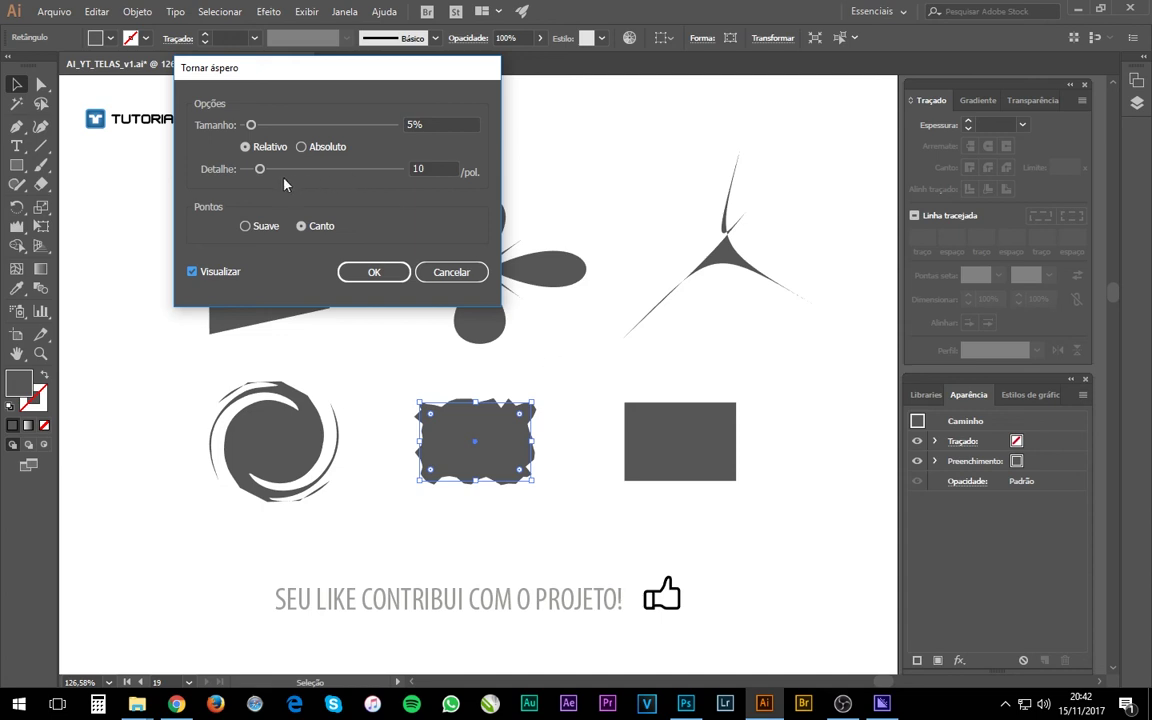
drag(260, 169, 334, 172)
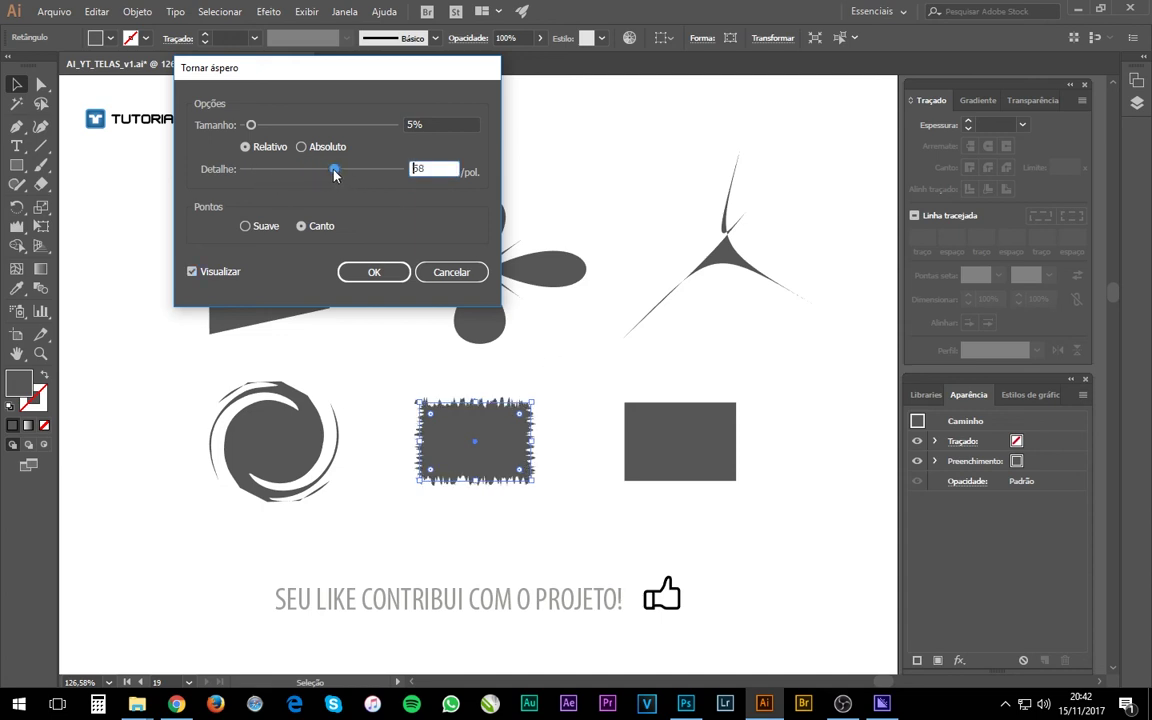
drag(251, 125, 281, 125)
click(302, 147)
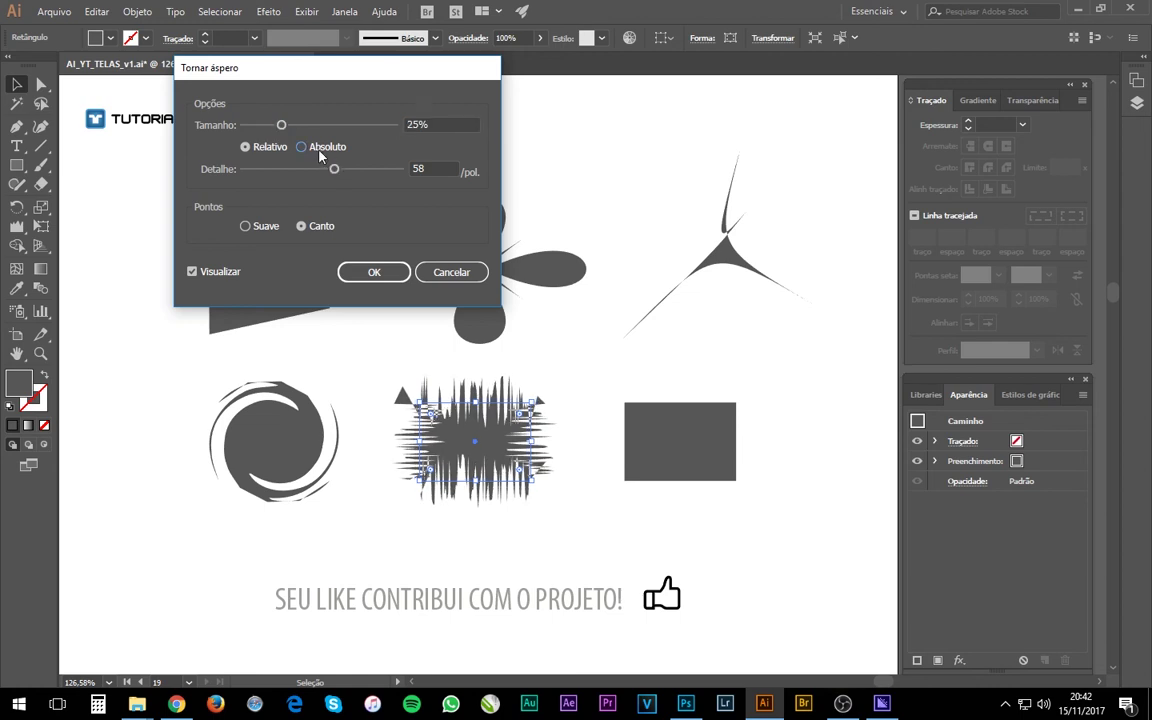
click(283, 147)
click(303, 147)
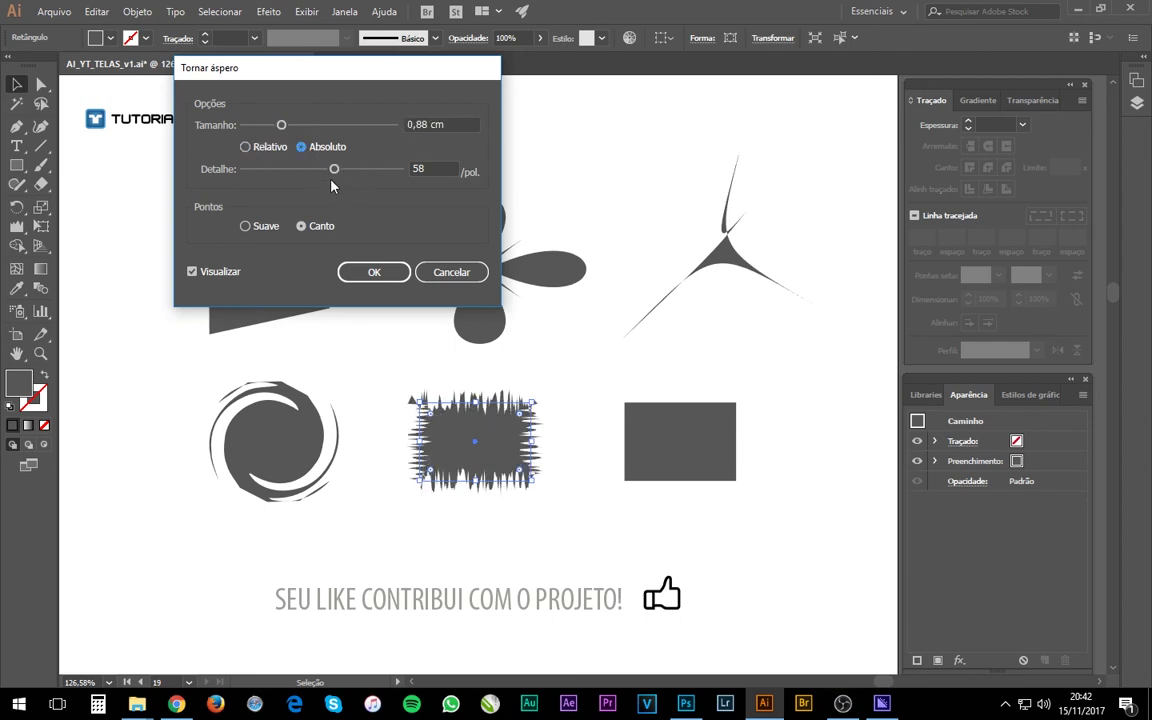
drag(334, 169, 364, 169)
click(261, 228)
click(322, 226)
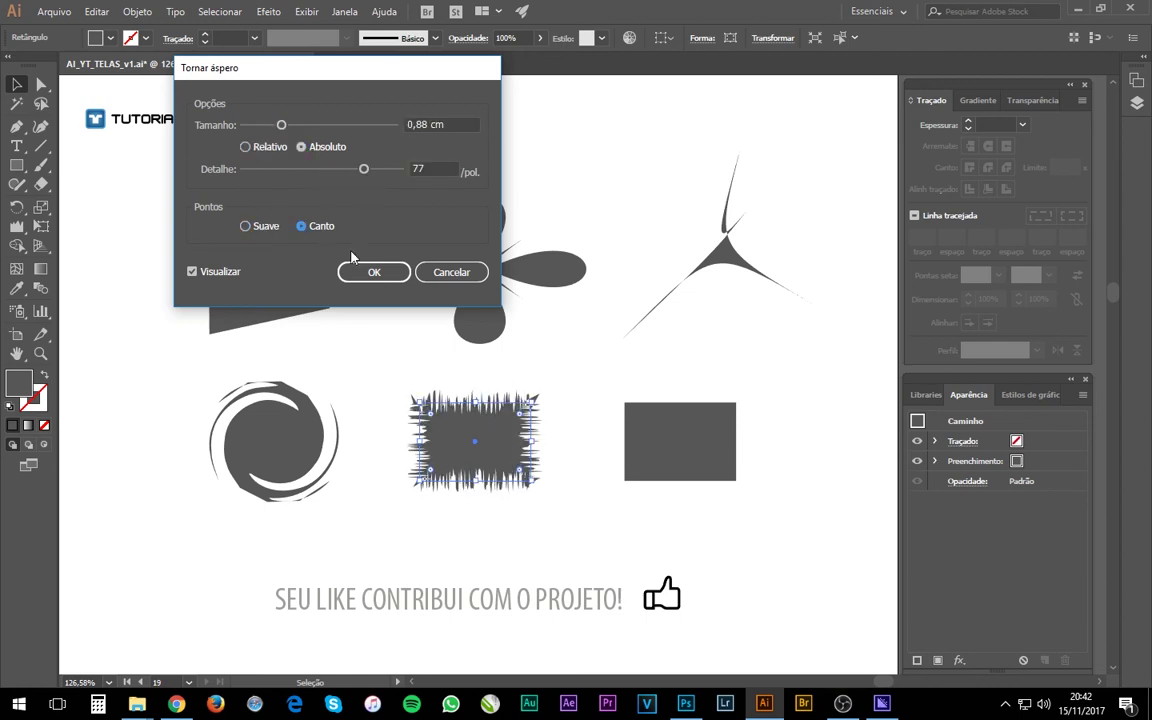
click(373, 272)
Drag the roughened shape's anchors into a slanted quadrilateral, top-right corner pulled up and outward
key(a)
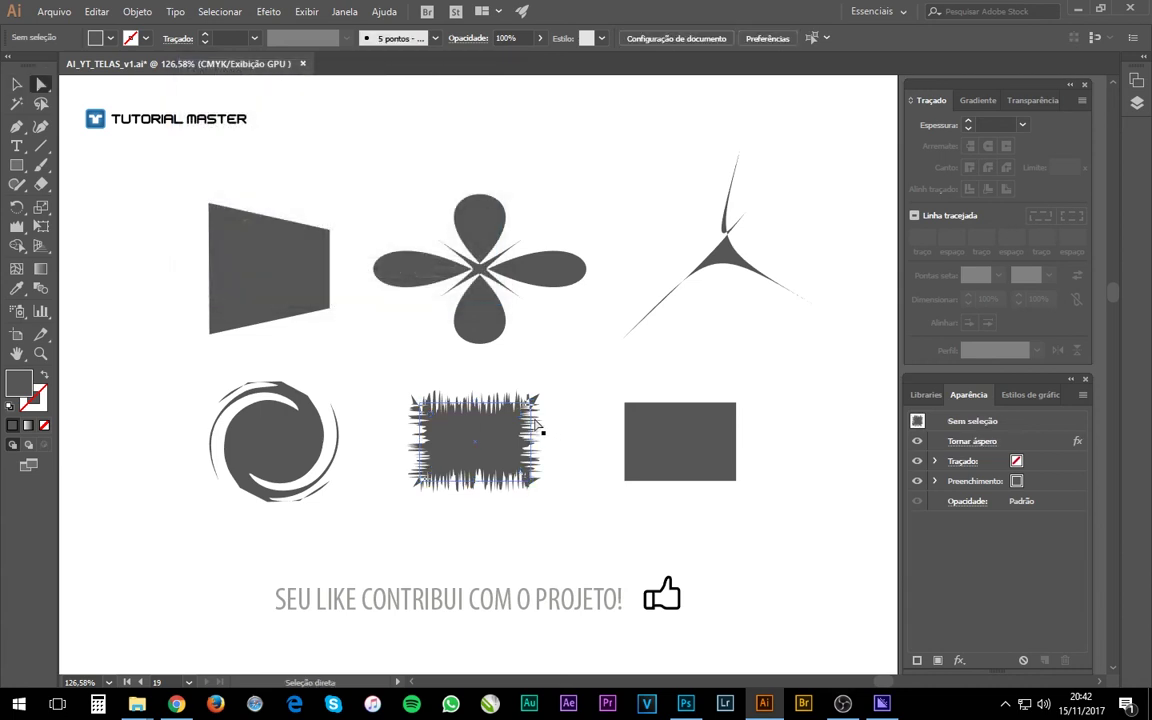
drag(531, 398, 586, 357)
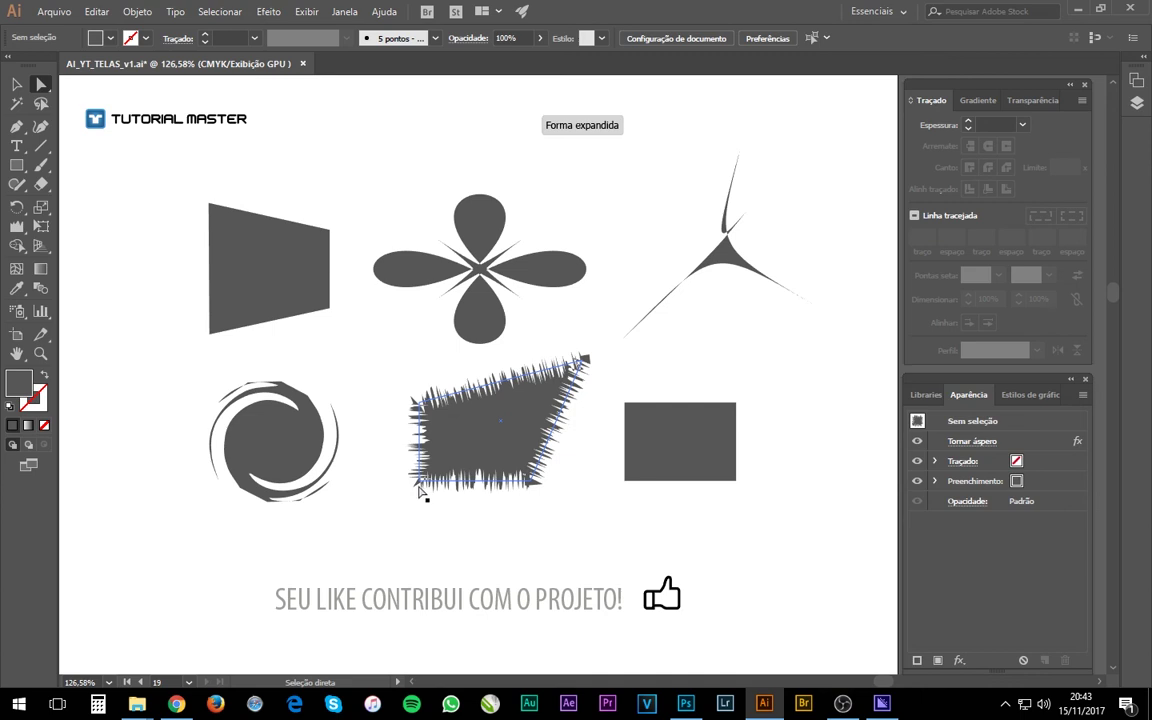
drag(416, 490, 376, 518)
key(v)
key(a)
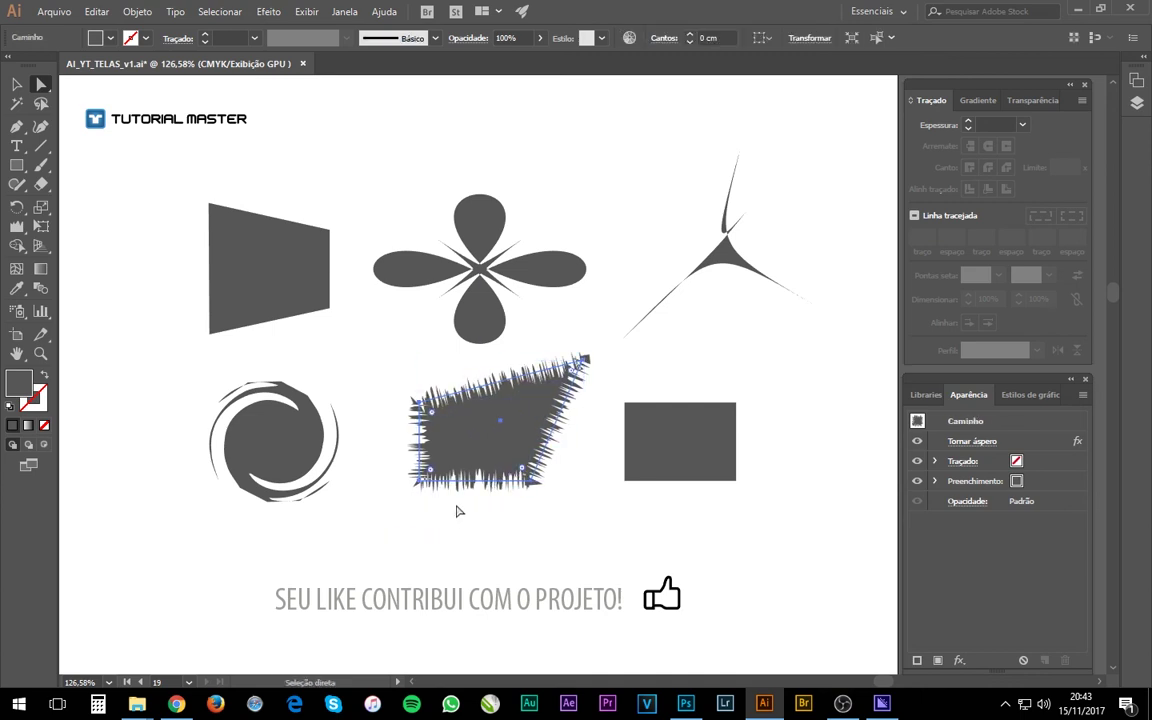
drag(463, 487, 495, 520)
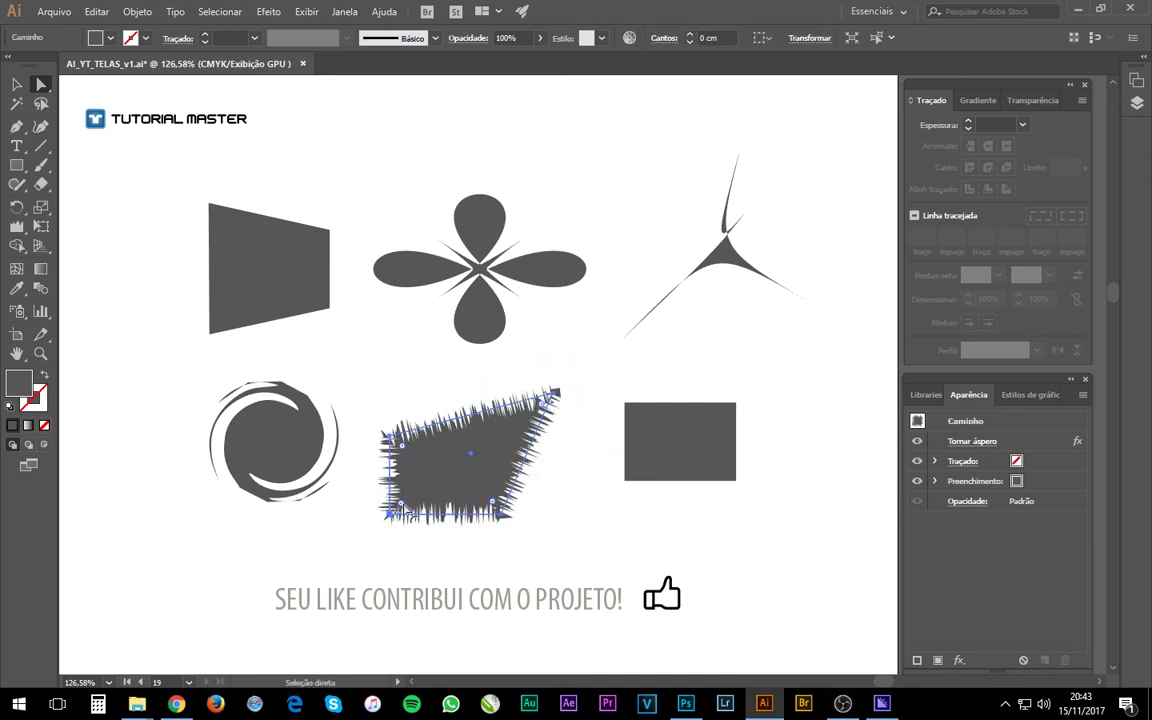
drag(372, 462, 438, 485)
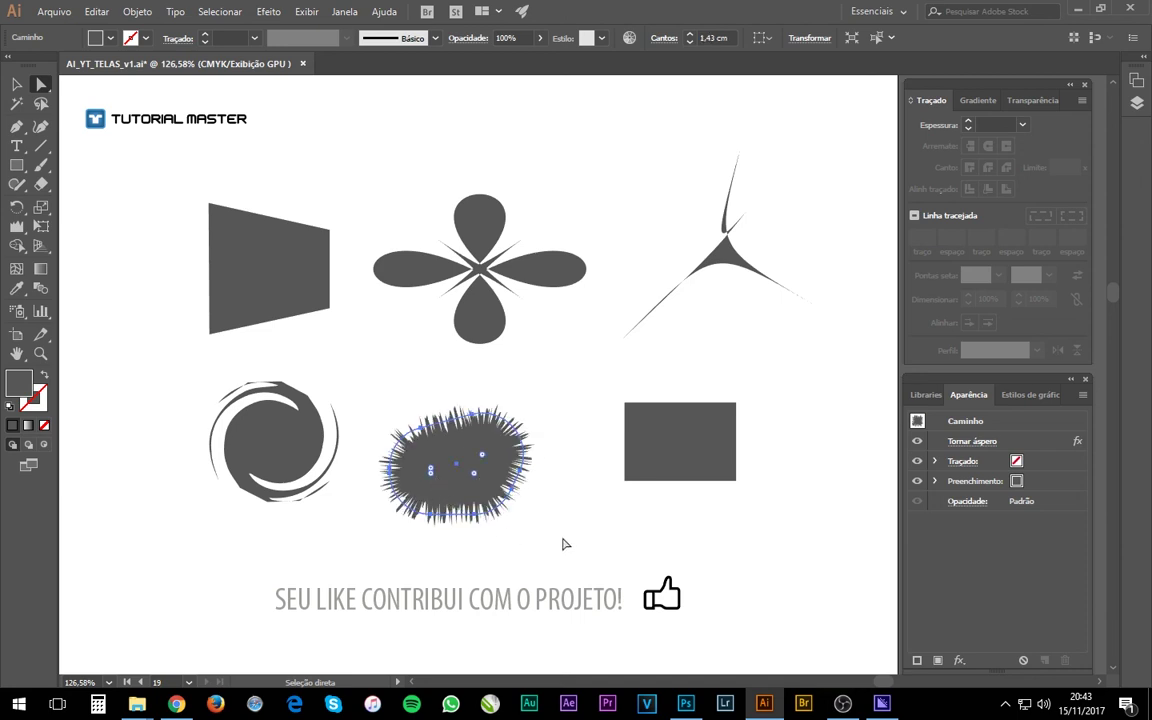
key(ctrl+z)
key(ctrl+z)
drag(388, 437, 403, 425)
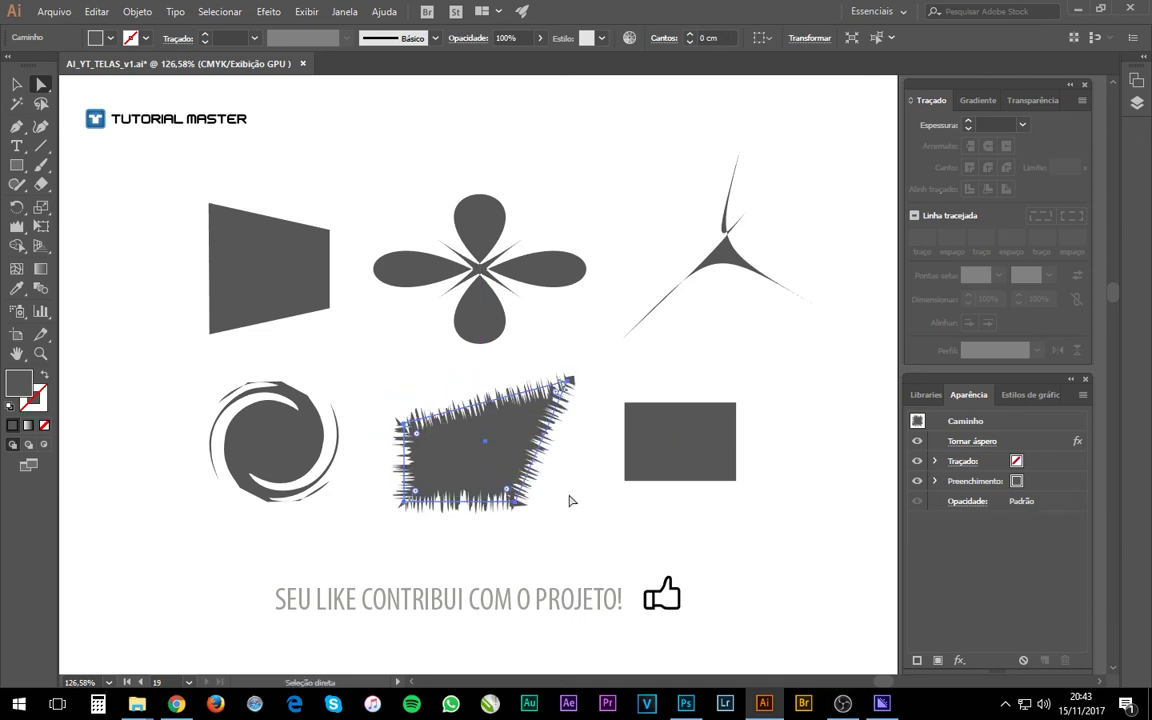
key(v)
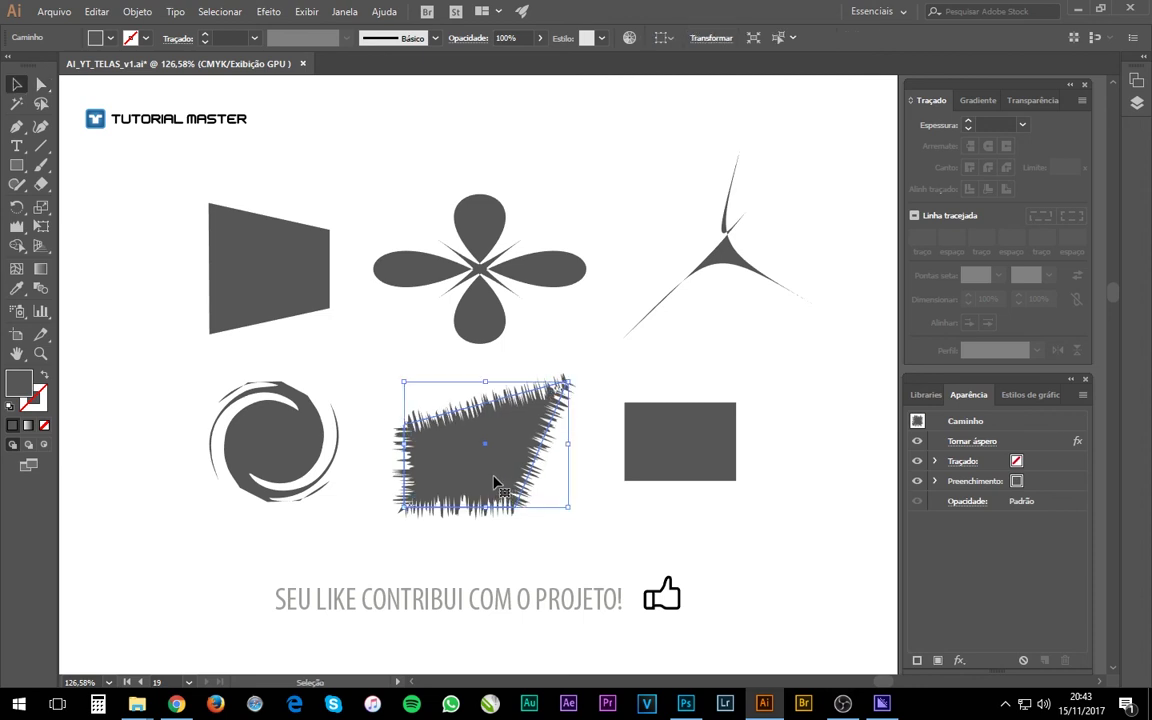
click(760, 283)
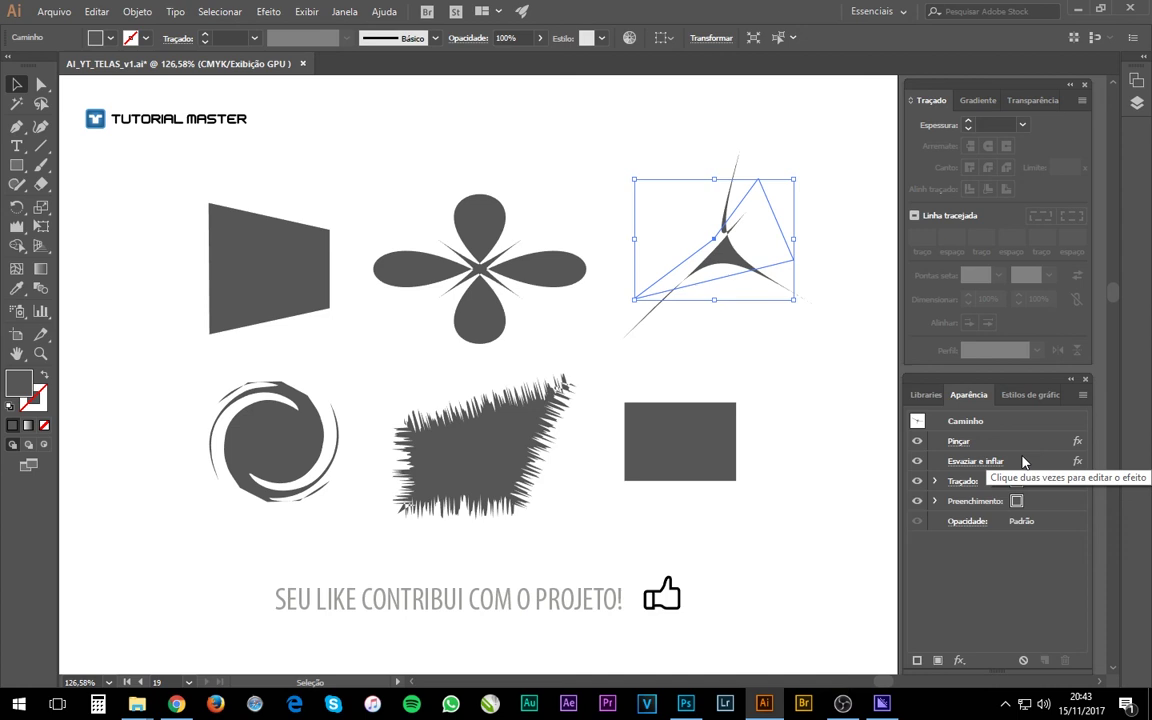
Apply a Ziguezague effect to the bottom-right rectangle with 30 ridges and smooth points
click(700, 479)
click(268, 11)
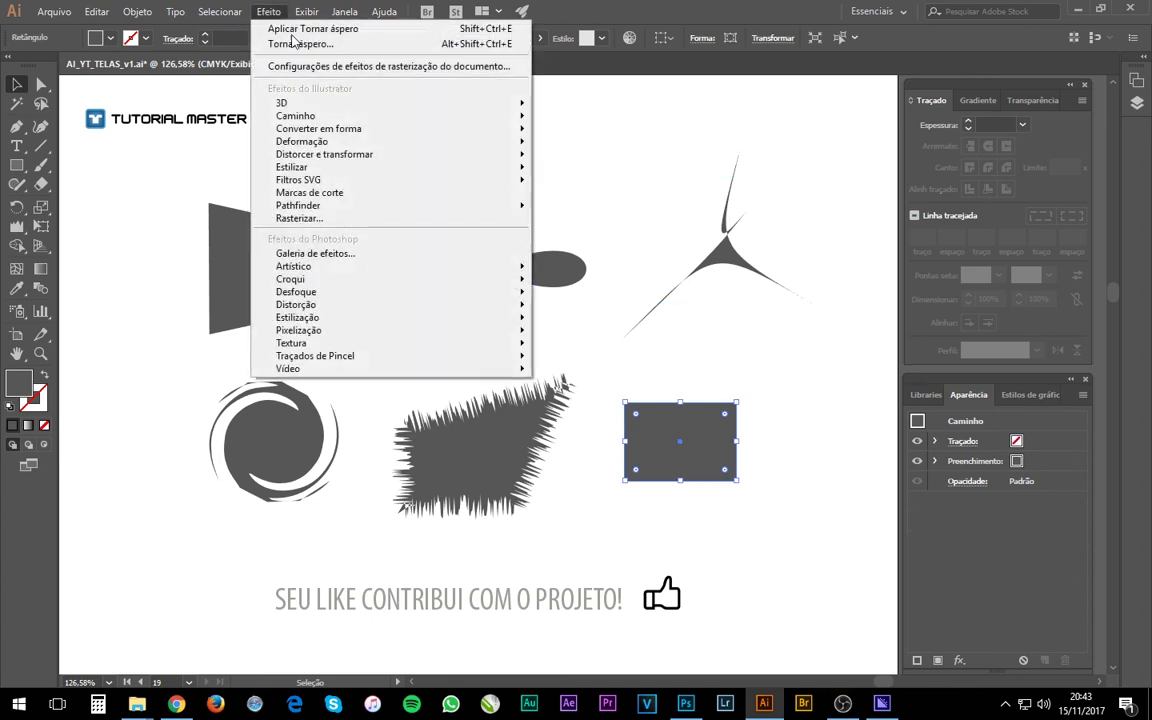
mouse_move(324, 154)
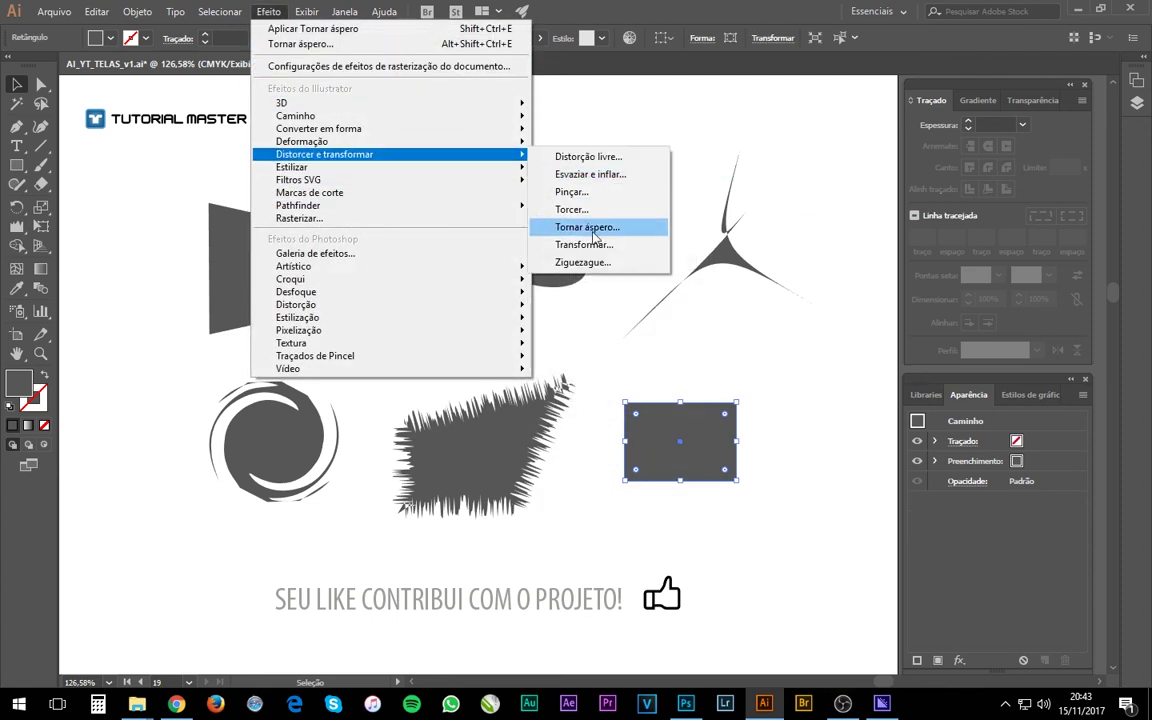
click(590, 263)
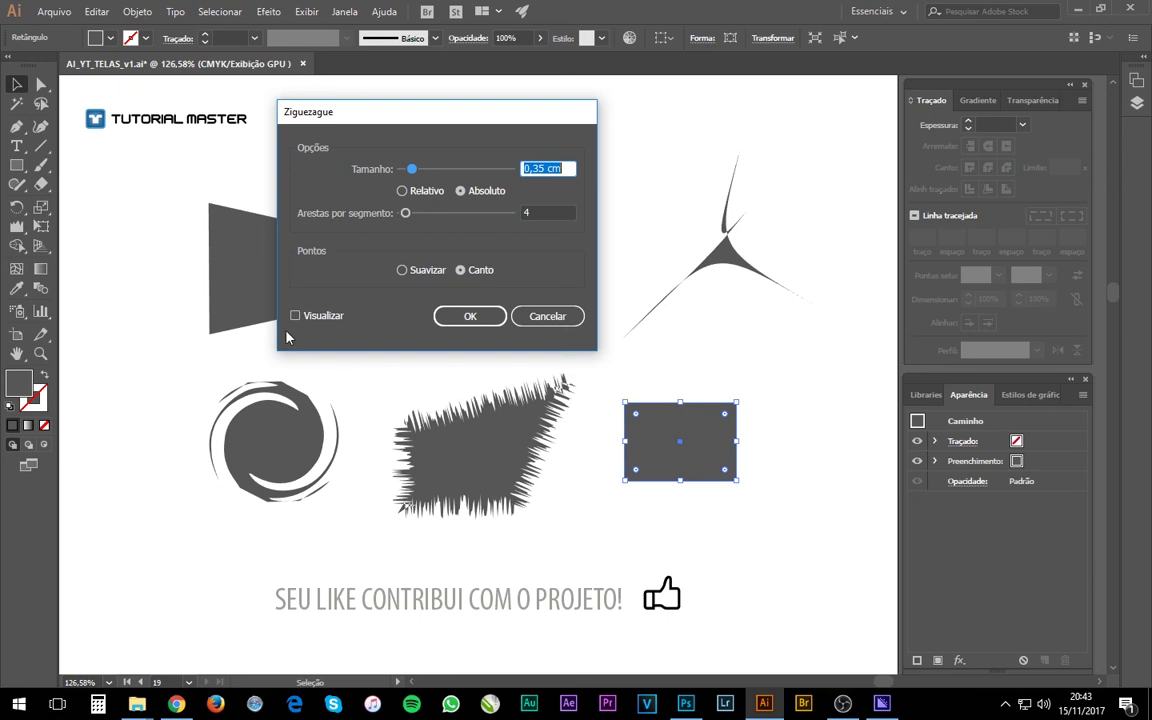
click(295, 315)
drag(406, 213, 433, 213)
mouse_move(411, 169)
mouse_down()
mouse_move(431, 169)
mouse_move(422, 171)
mouse_up()
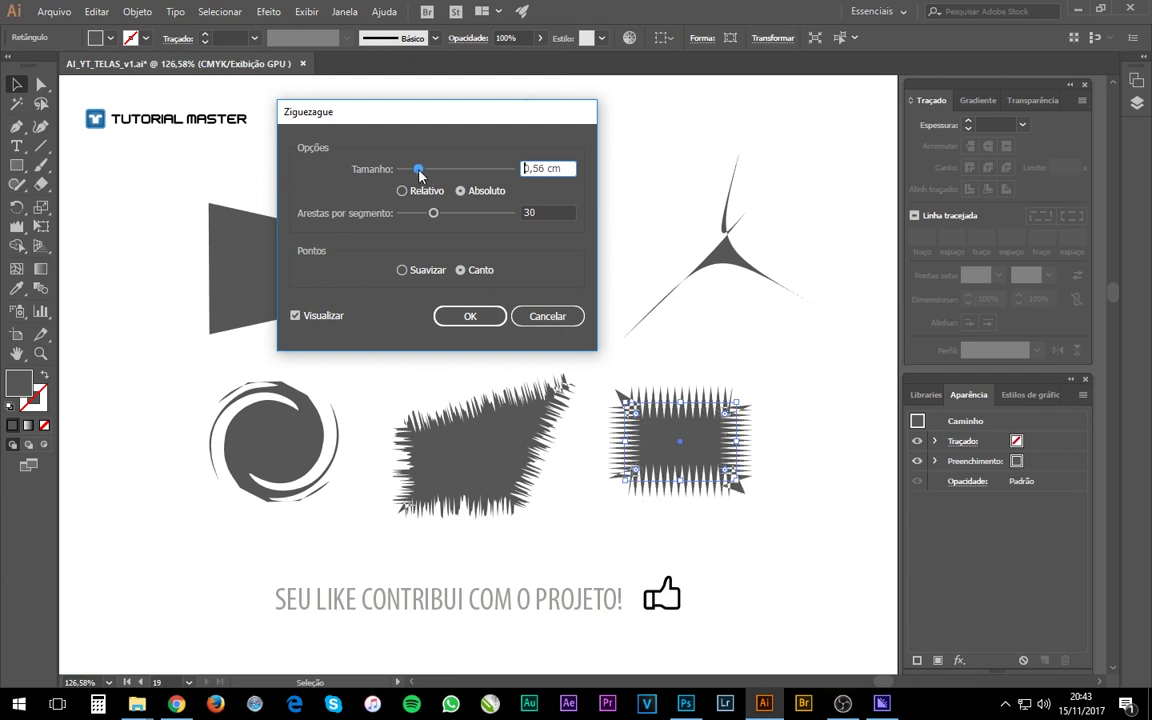
click(402, 270)
key(Return)
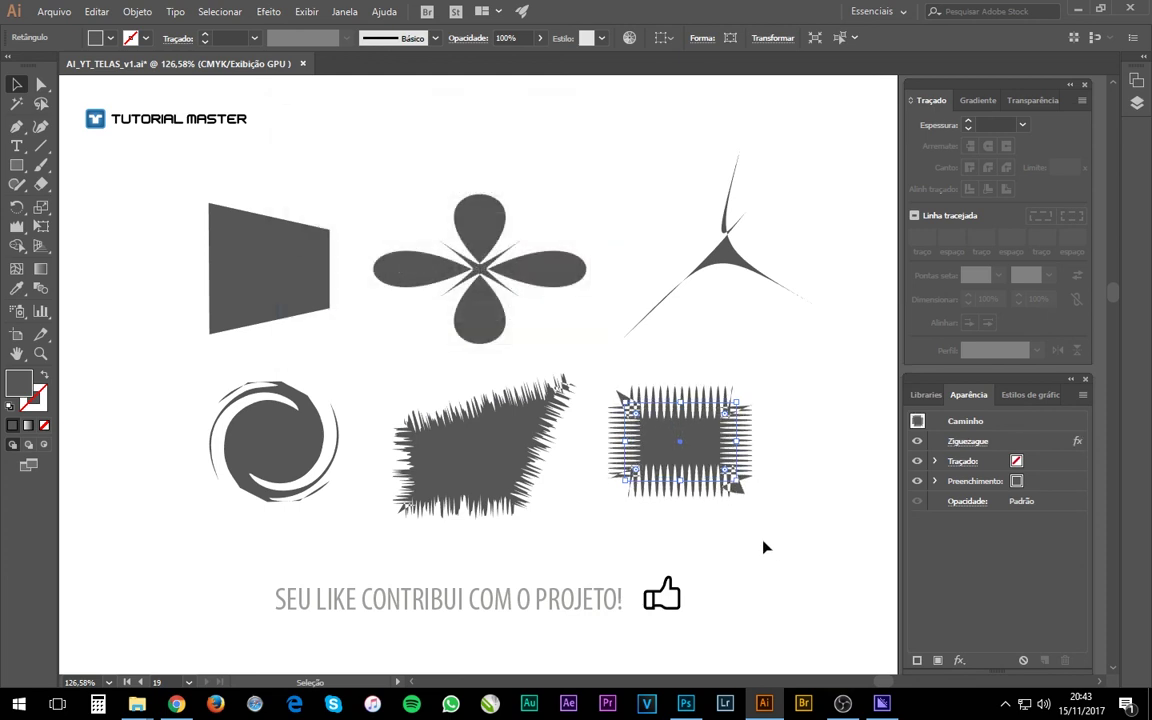
Drag the six distorted shapes into alignment so they form a tidy grid
click(760, 540)
drag(728, 476, 750, 479)
mouse_move(693, 255)
mouse_down()
mouse_move(686, 292)
mouse_move(690, 280)
mouse_up()
drag(480, 300, 488, 290)
drag(283, 290, 277, 274)
drag(552, 265, 558, 282)
drag(311, 442, 295, 442)
drag(506, 463, 522, 463)
click(505, 315)
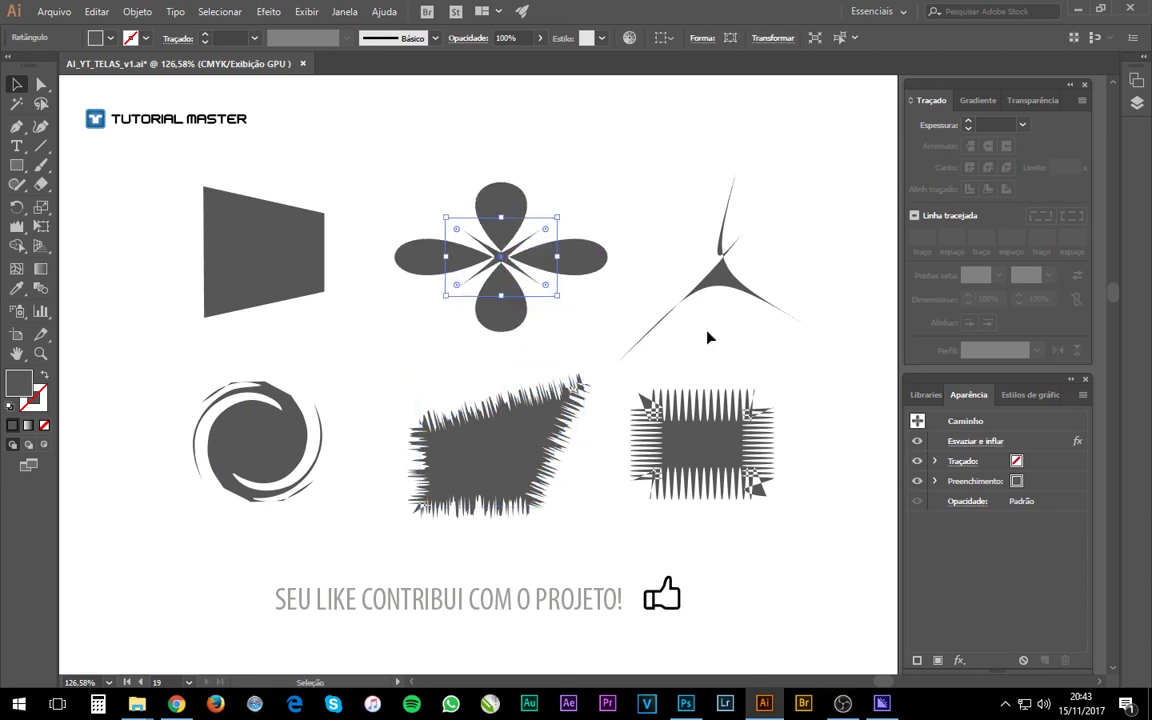
drag(715, 285, 723, 278)
drag(738, 470, 758, 470)
click(640, 485)
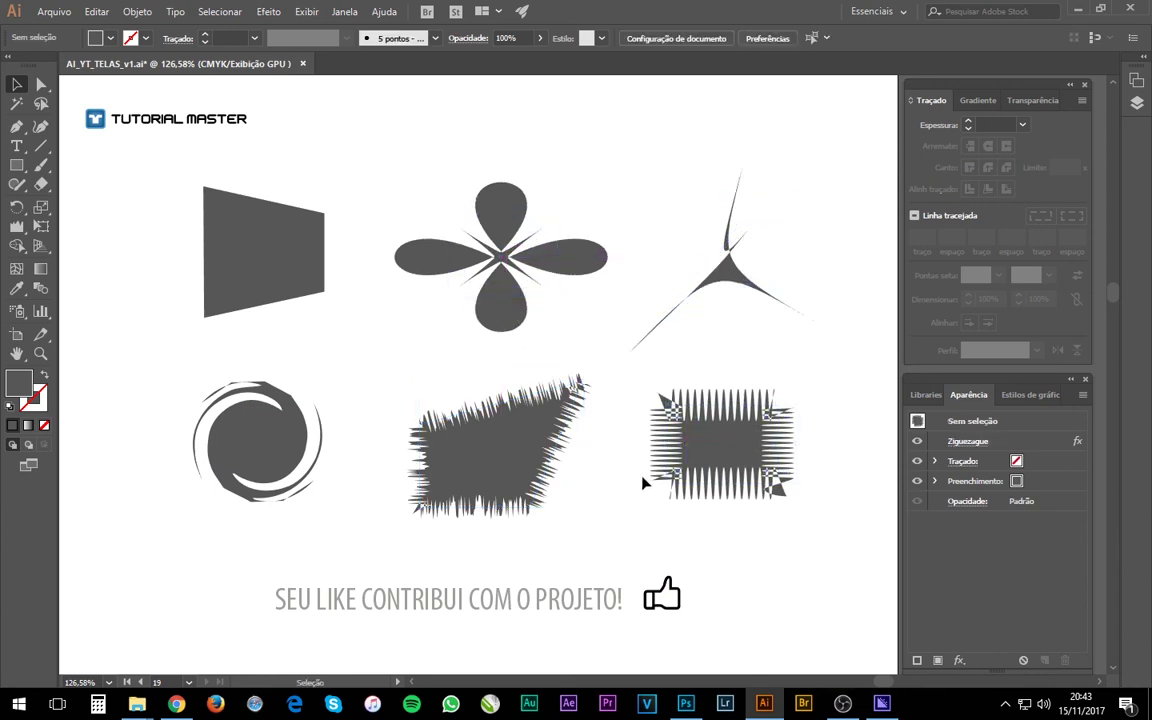
click(666, 404)
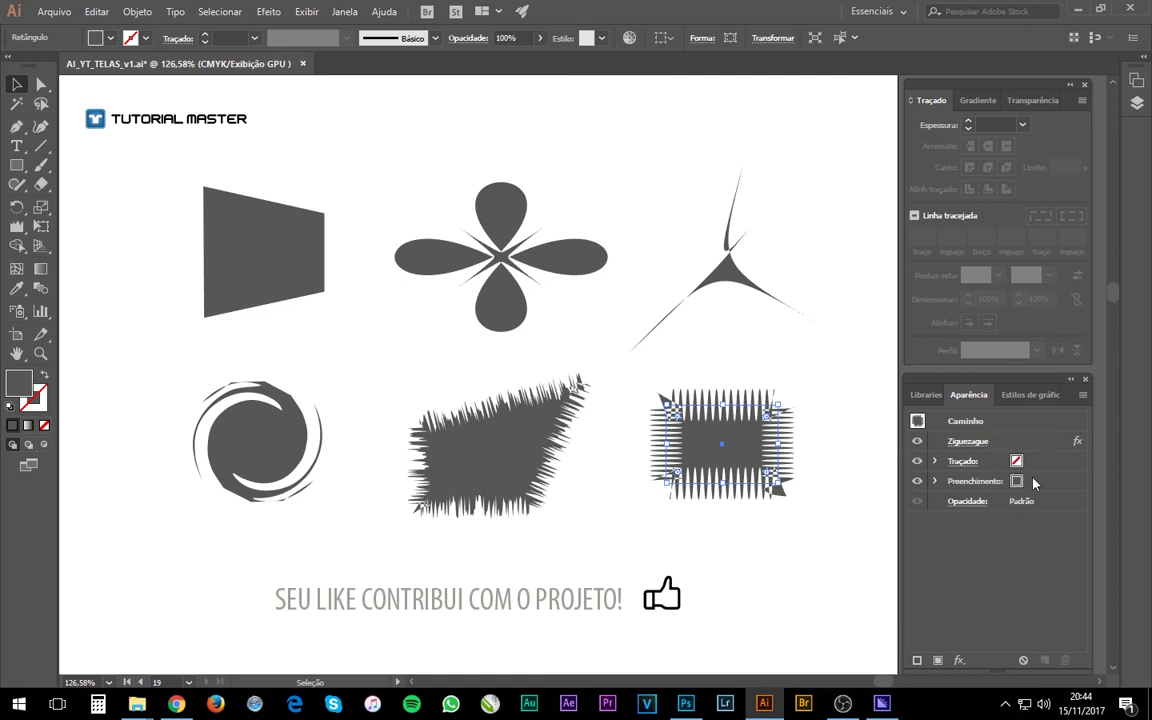
With the flower selected, check the Efeito menu and bring up the warp tools flyout
click(503, 270)
click(267, 12)
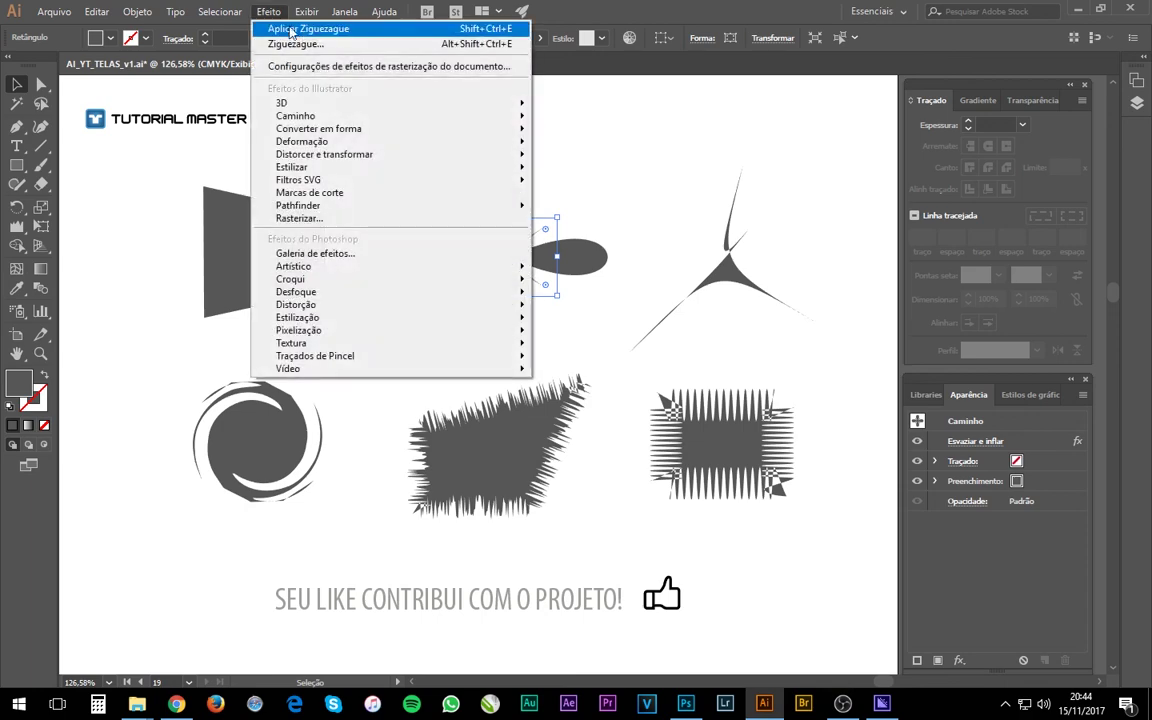
mouse_move(324, 154)
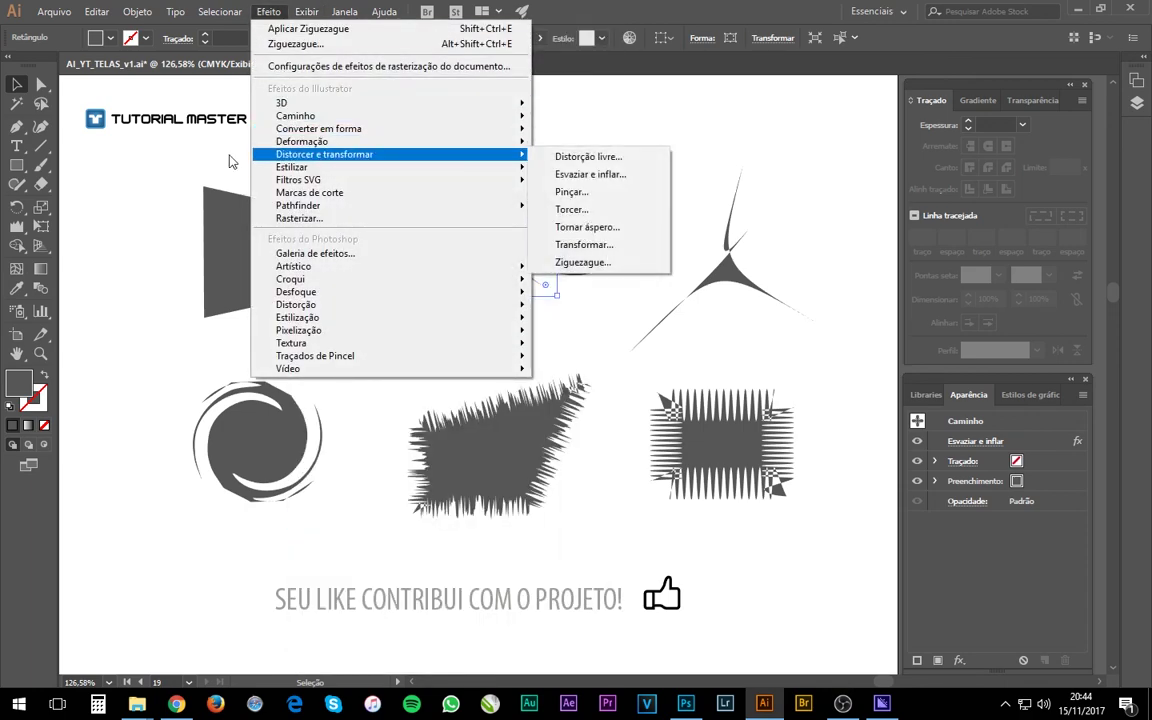
click(16, 228)
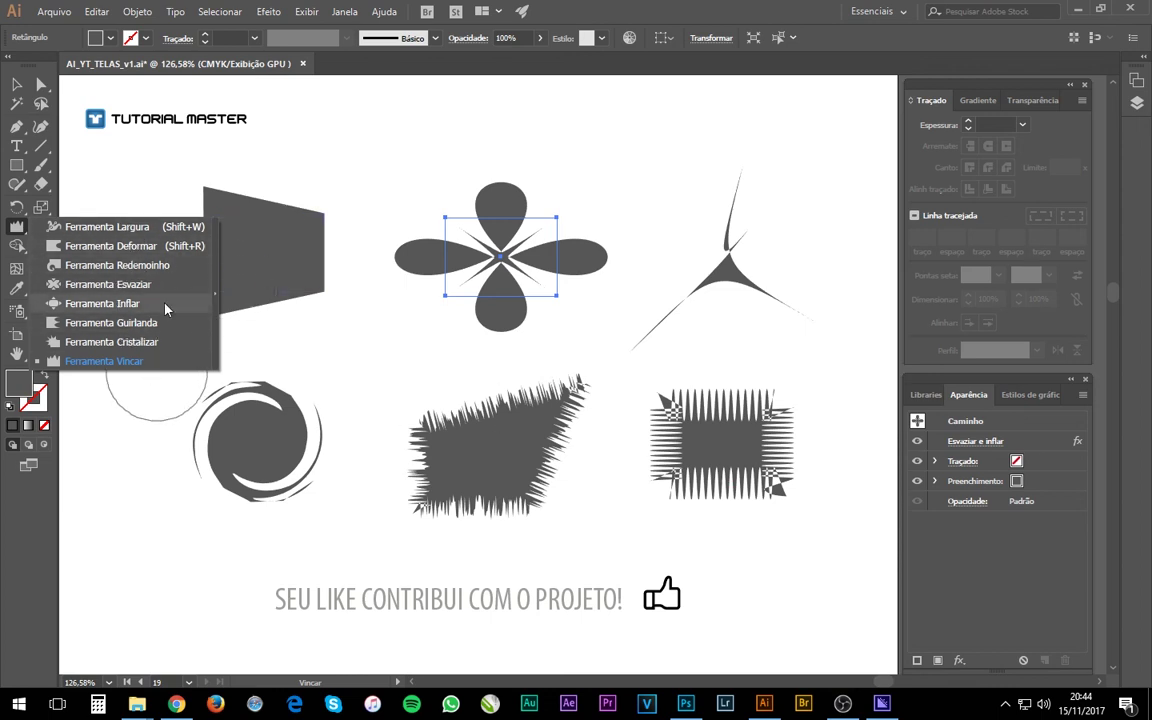
Close the warp tools flyout with the Selection tool and deselect the flower on the artboard
click(15, 85)
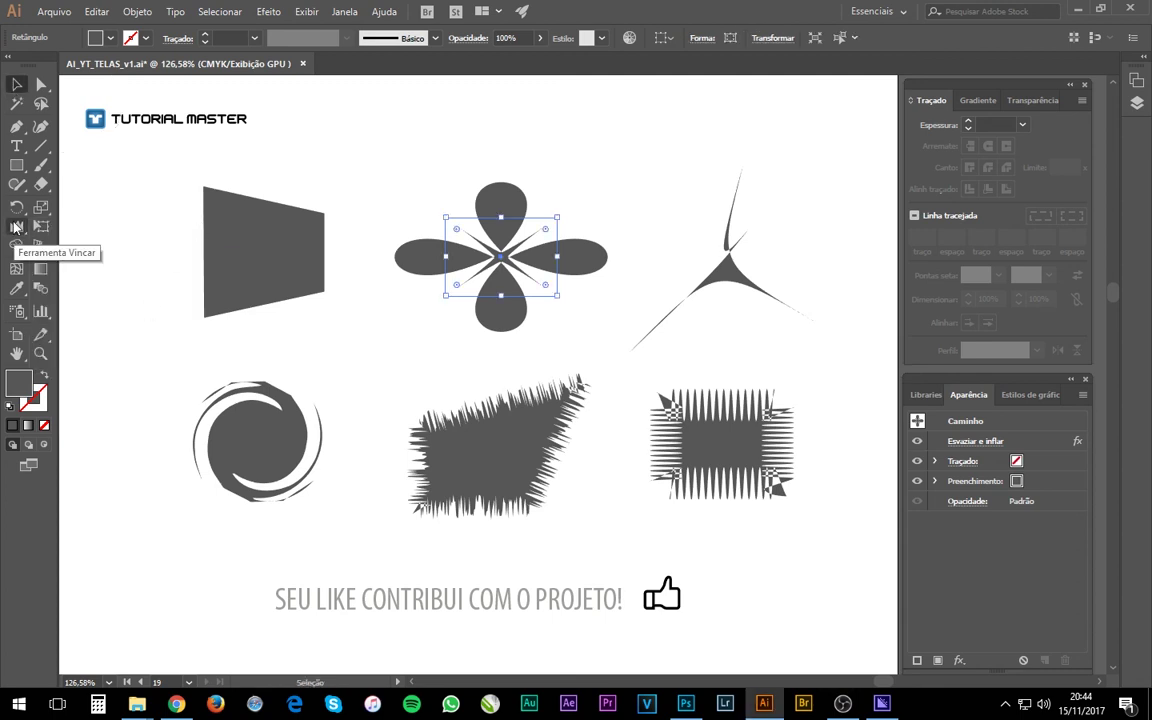
click(16, 227)
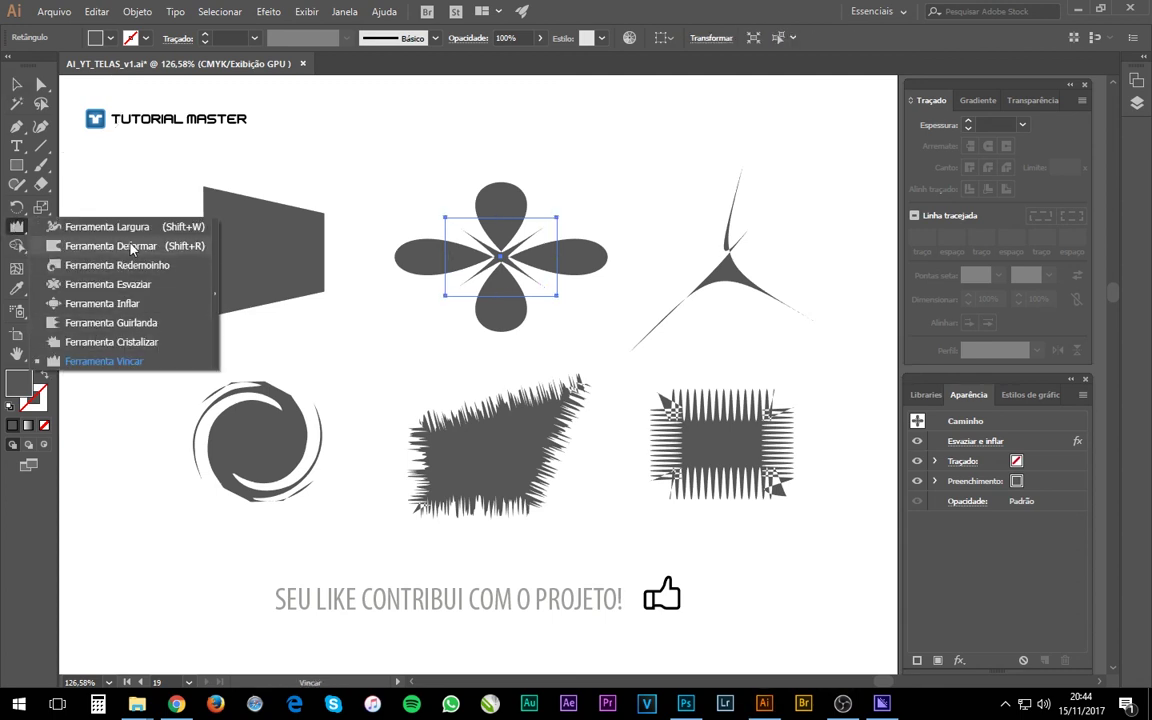
click(16, 84)
click(320, 176)
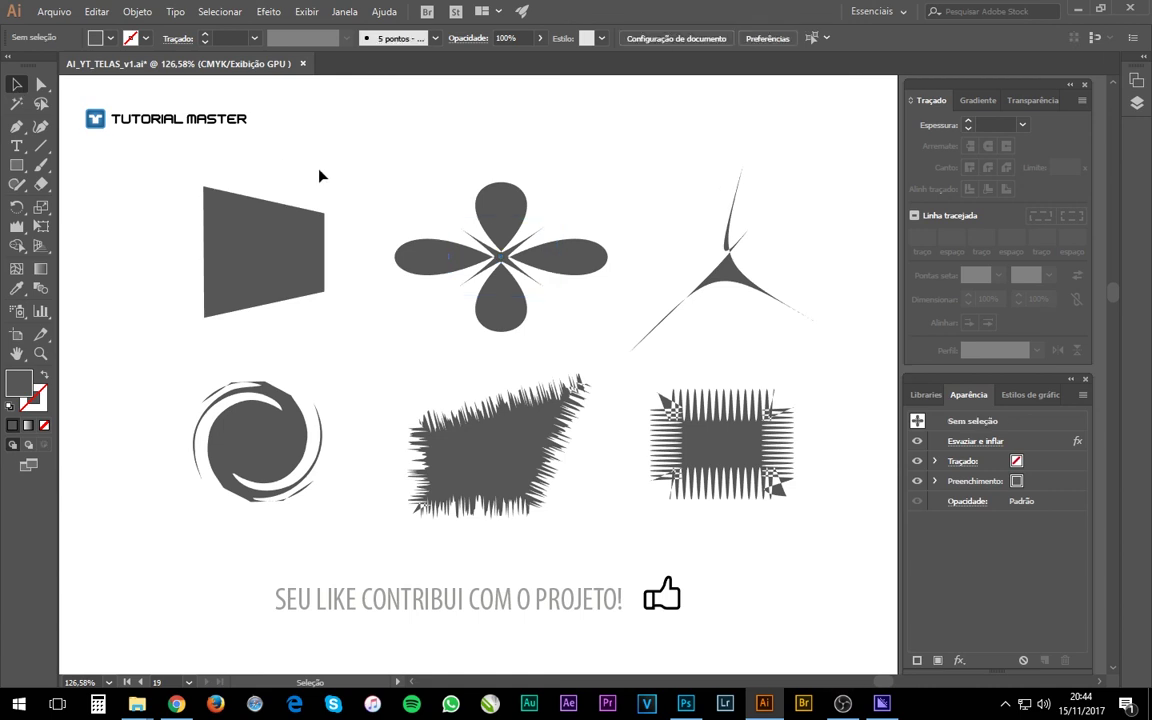